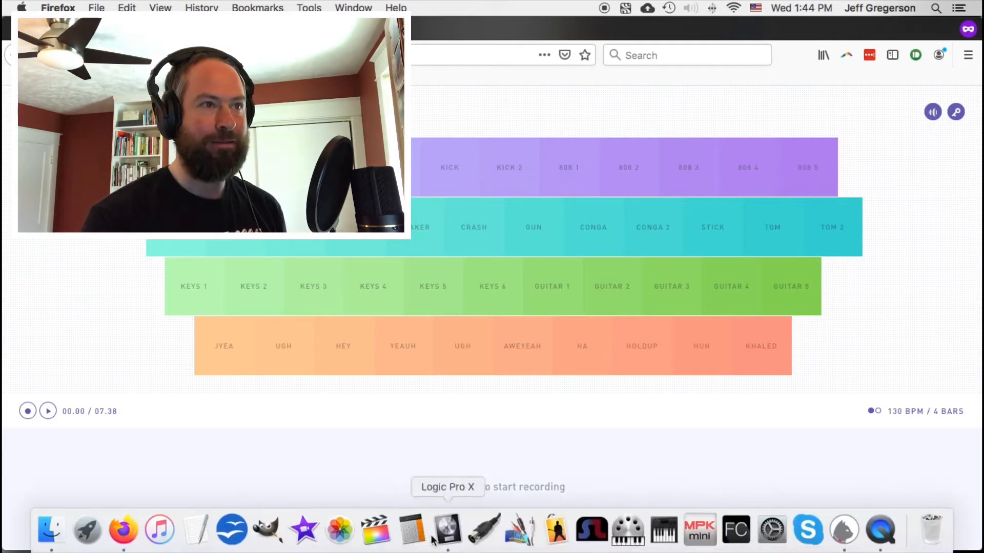
# Audition the clap, snap, rim, snare 2, kick and kick 2 samples
pyautogui.moveTo(482, 550)
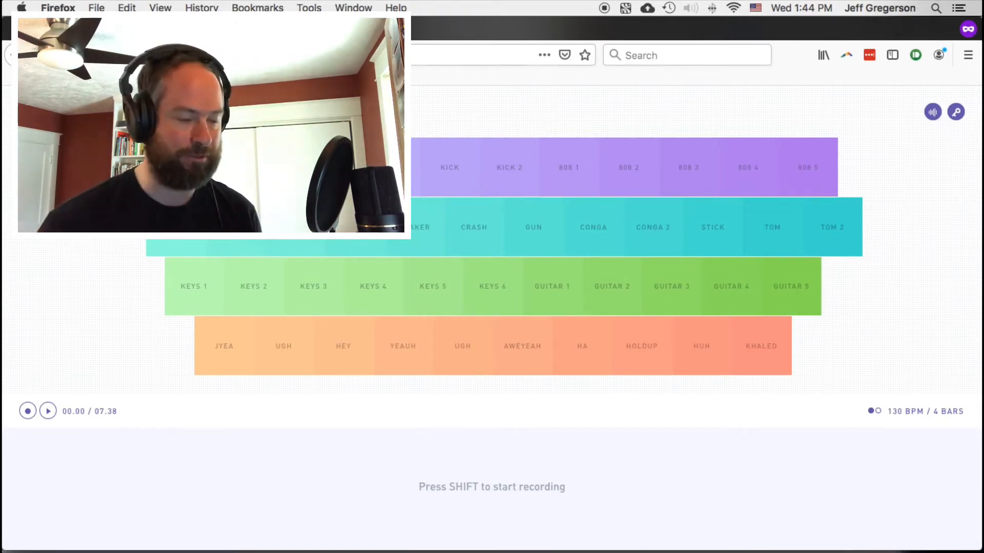
pyautogui.press('1')
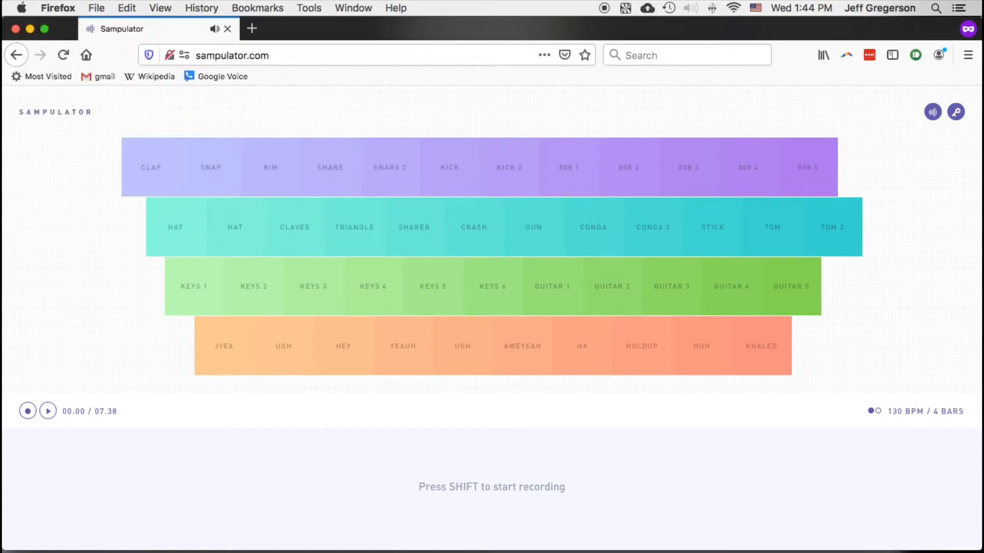
pyautogui.press('2')
pyautogui.press('3')
pyautogui.press('3')
pyautogui.press('5')
pyautogui.press('6')
pyautogui.press('7')
# Audition the triangle, claves, second hat, shaker and crash percussion samples
pyautogui.press('r')
pyautogui.press('e')
pyautogui.press('w')
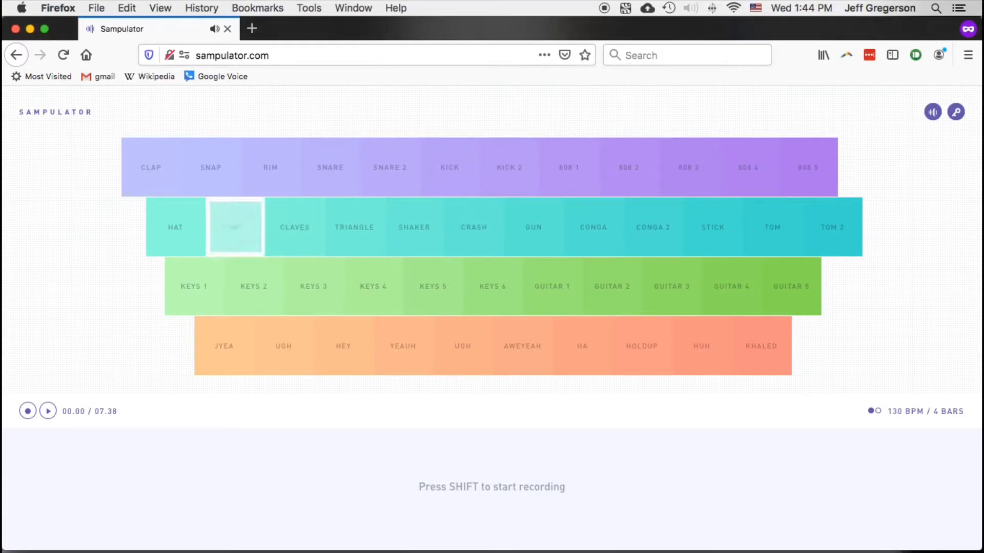
pyautogui.press('t')
pyautogui.press('y')
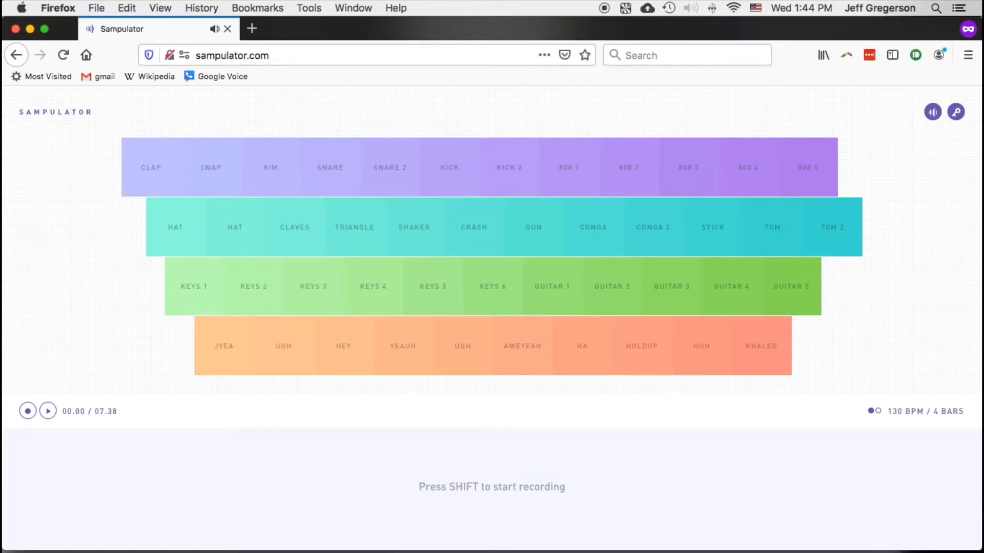
# Audition the melodic samples from keys 1 to keys 5 and guitar 1 to guitar 4
pyautogui.press('a')
pyautogui.press('s')
pyautogui.press('d')
pyautogui.press('f')
pyautogui.press('g')
pyautogui.press('j')
pyautogui.press('k')
pyautogui.press('l')
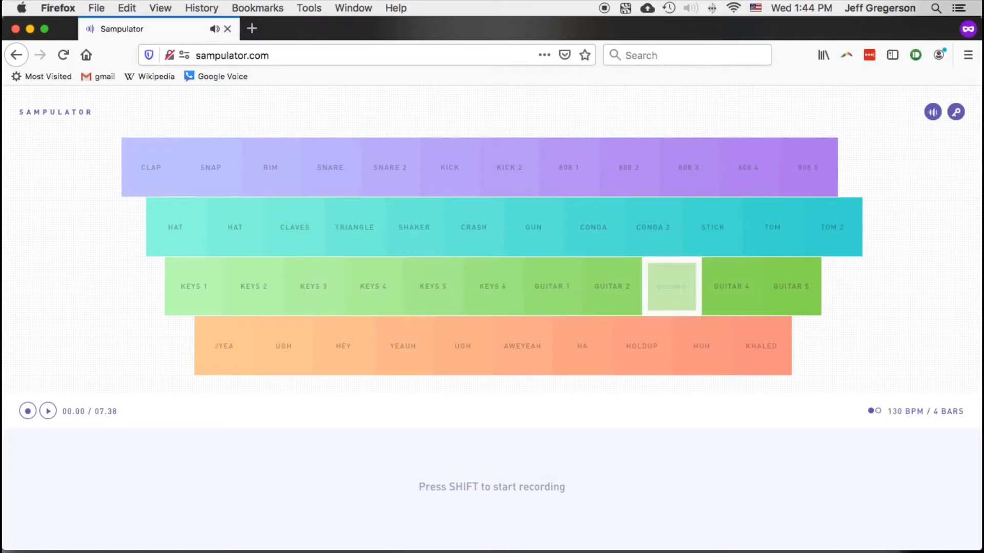
pyautogui.press(';')
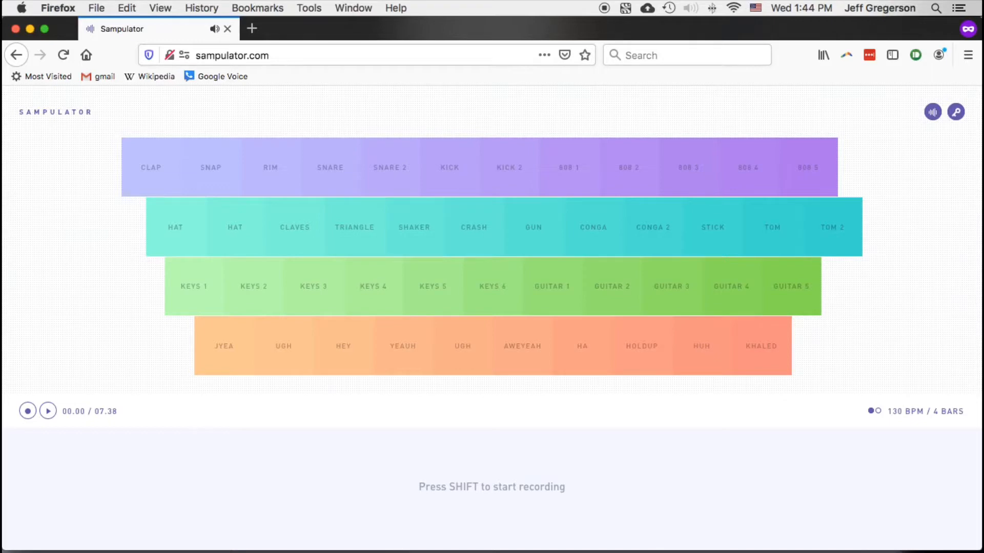
# Audition the JYEA, UGH and HEY vocal samples
pyautogui.press('z')
pyautogui.press('x')
pyautogui.press('c')
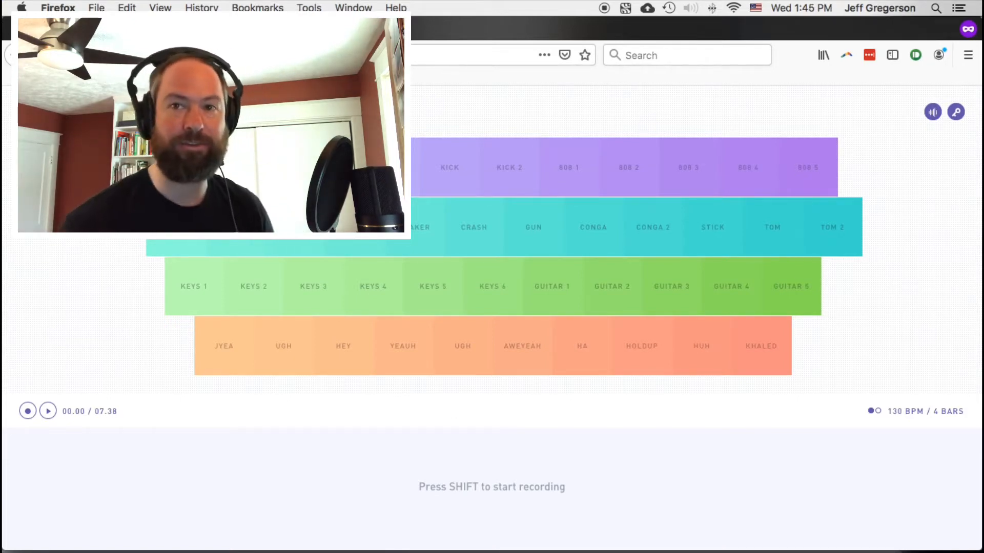
# Play the first hat and shaker followed by the keys 3, keys 2 and keys 4 samples
pyautogui.press('q')
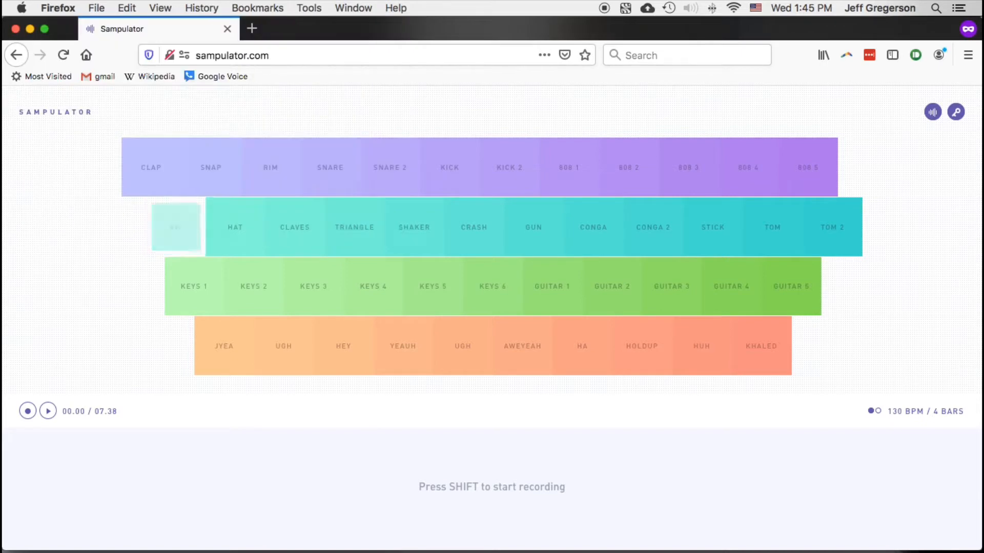
pyautogui.press('t')
pyautogui.press('d')
pyautogui.press('s')
pyautogui.press('f')
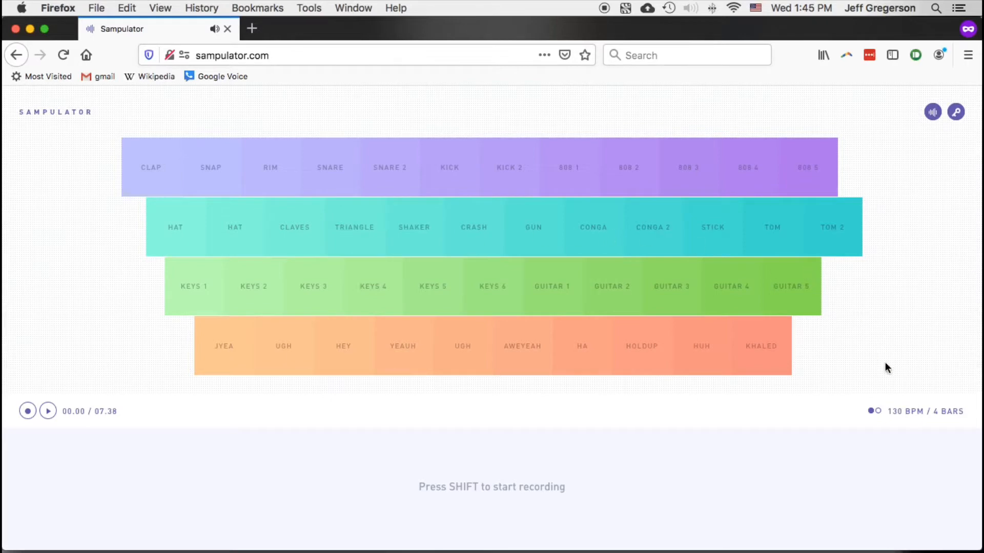
# Set the project's tempo to 85 BPM
pyautogui.click(900, 416)
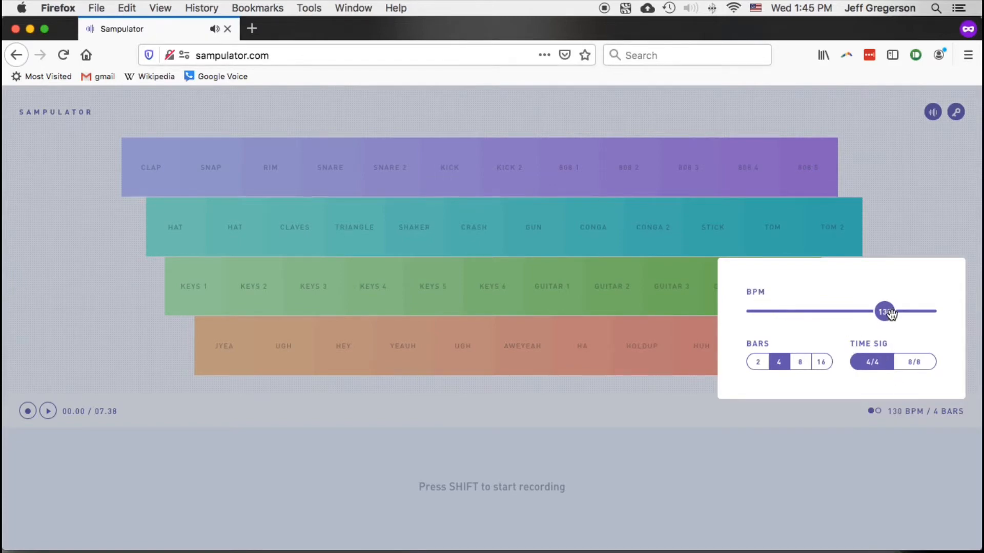
pyautogui.moveTo(889, 313); pyautogui.dragTo(787, 323)
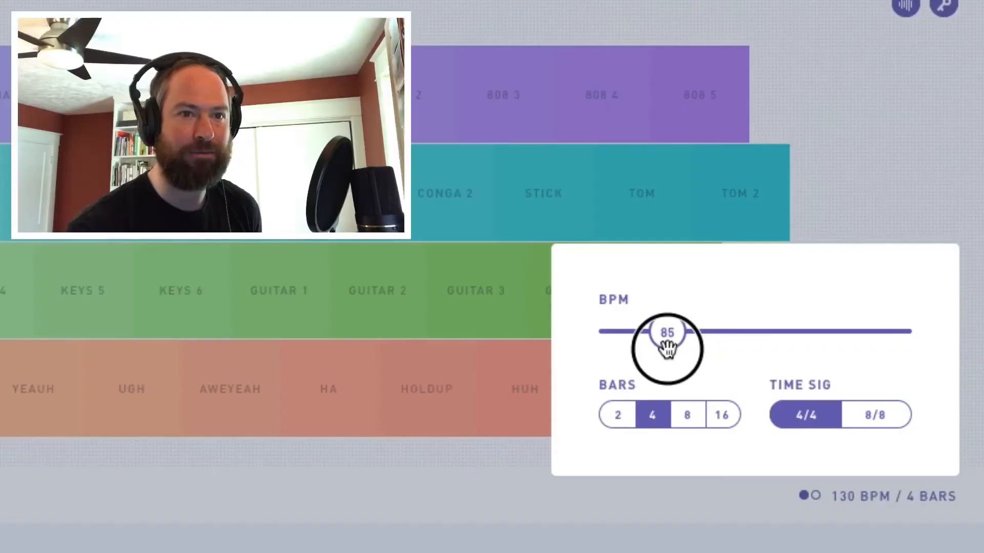
pyautogui.moveTo(667, 350); pyautogui.dragTo(667, 350)
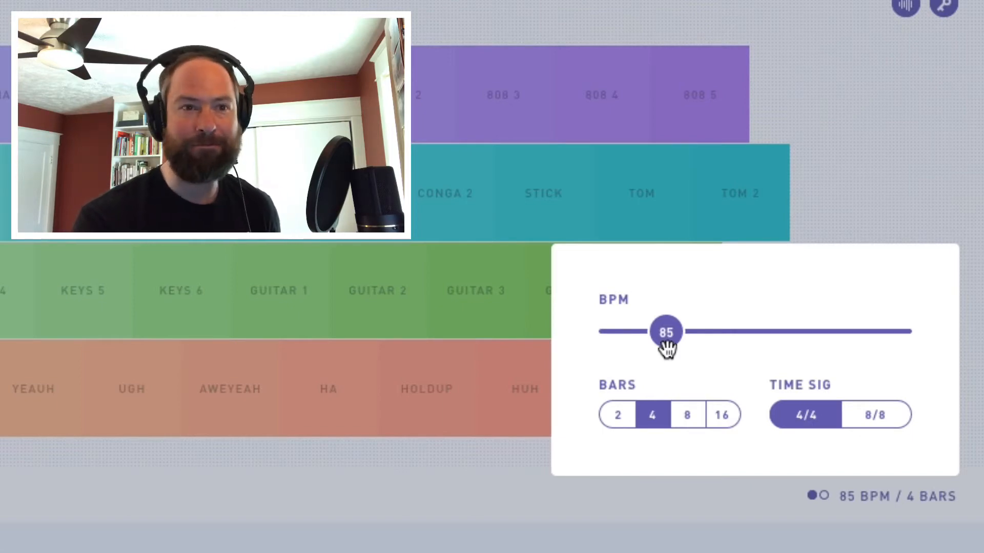
# Compare the 2, 4, 8 and 16 bar loop lengths, settle on 4 bars and close the loop settings
pyautogui.click(623, 418)
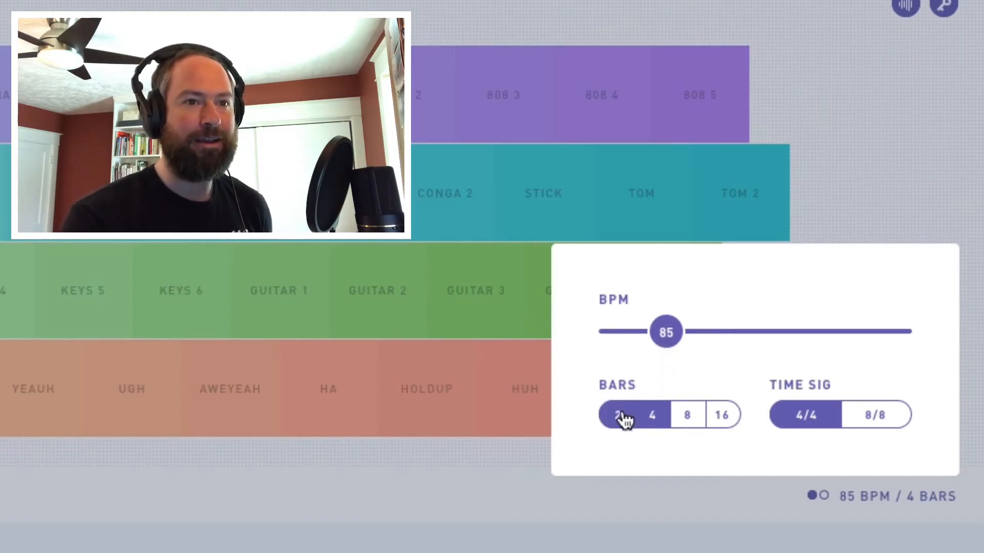
pyautogui.click(651, 417)
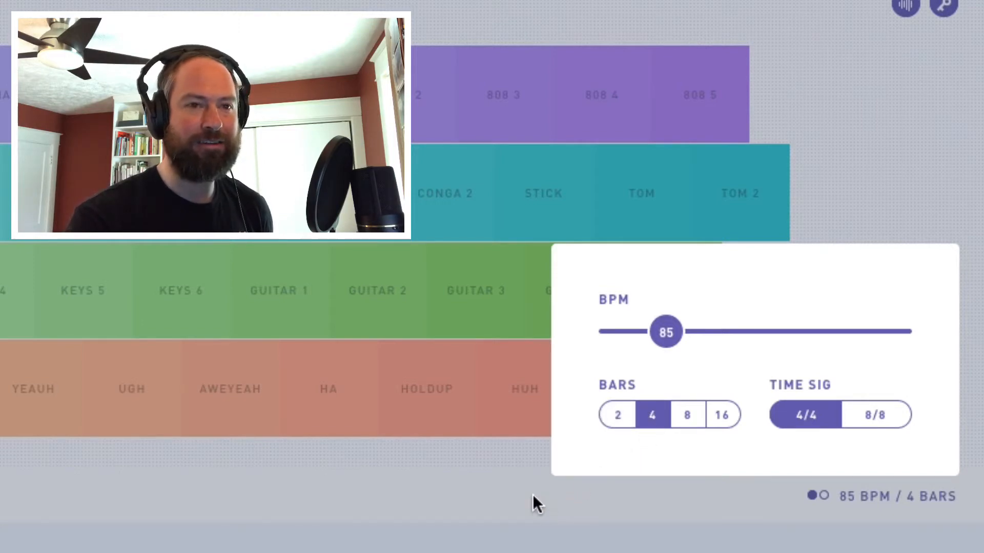
pyautogui.click(689, 419)
pyautogui.click(662, 423)
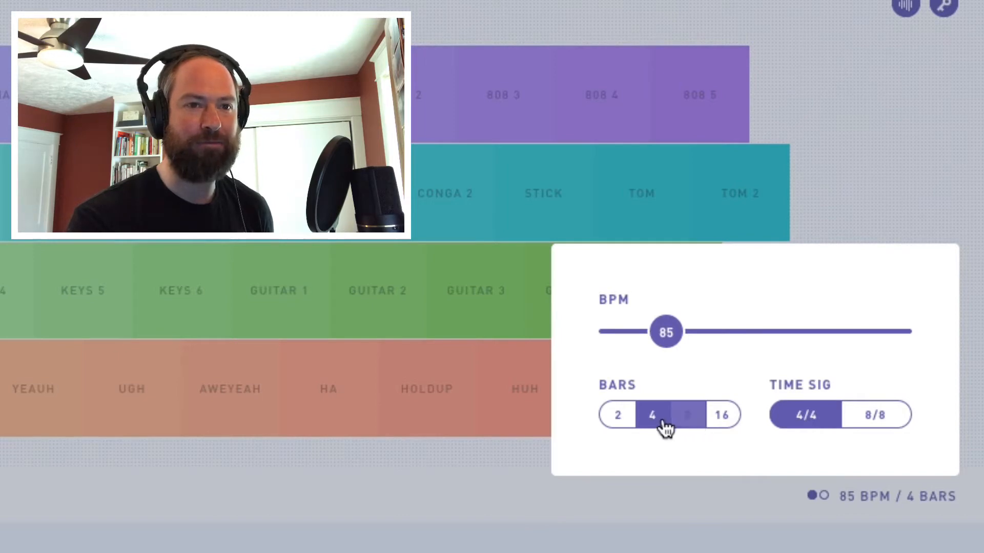
pyautogui.click(616, 423)
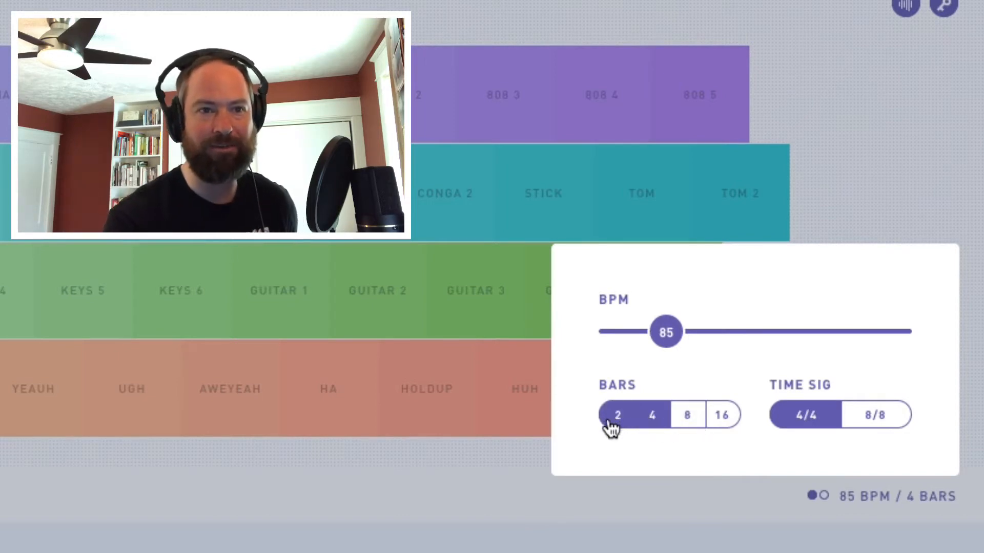
pyautogui.click(652, 426)
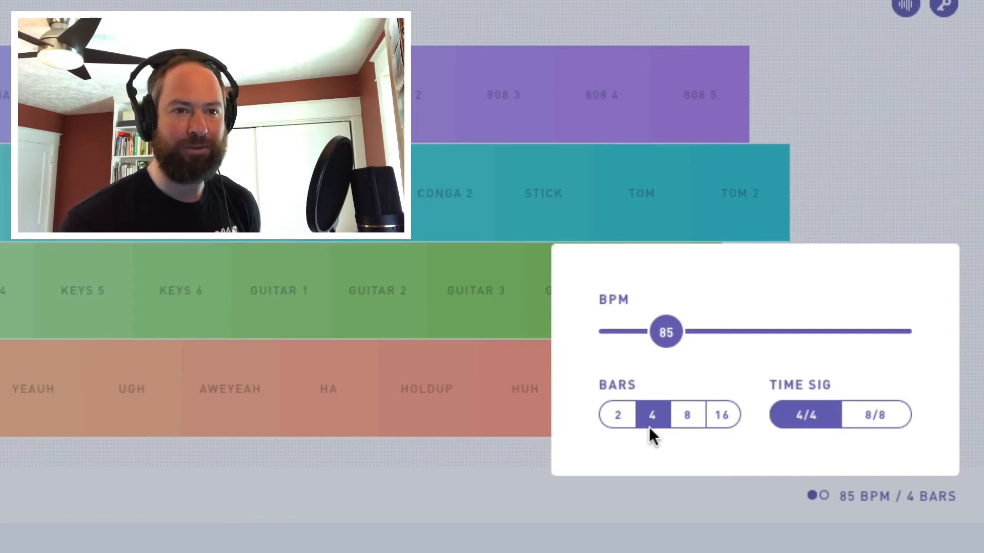
pyautogui.click(688, 423)
pyautogui.click(716, 420)
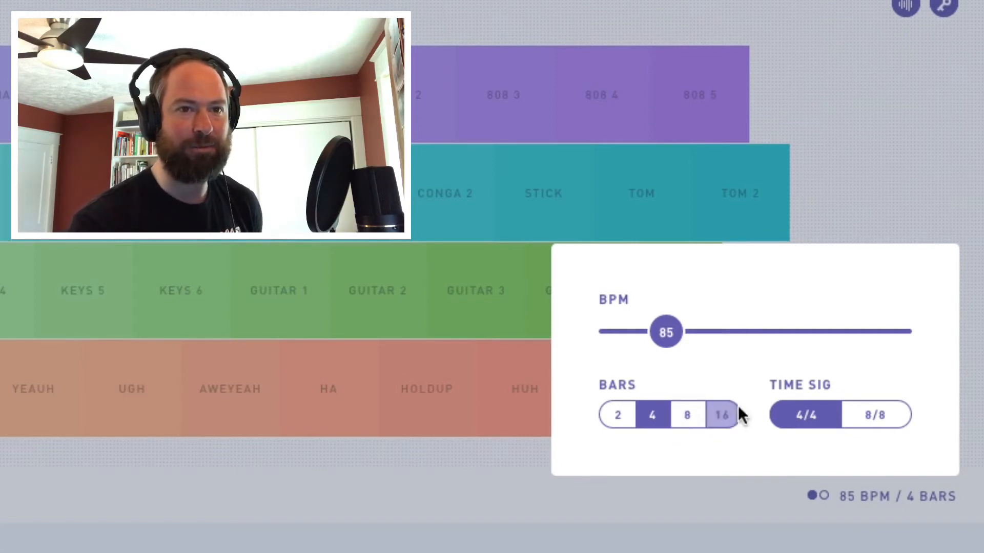
pyautogui.click(498, 474)
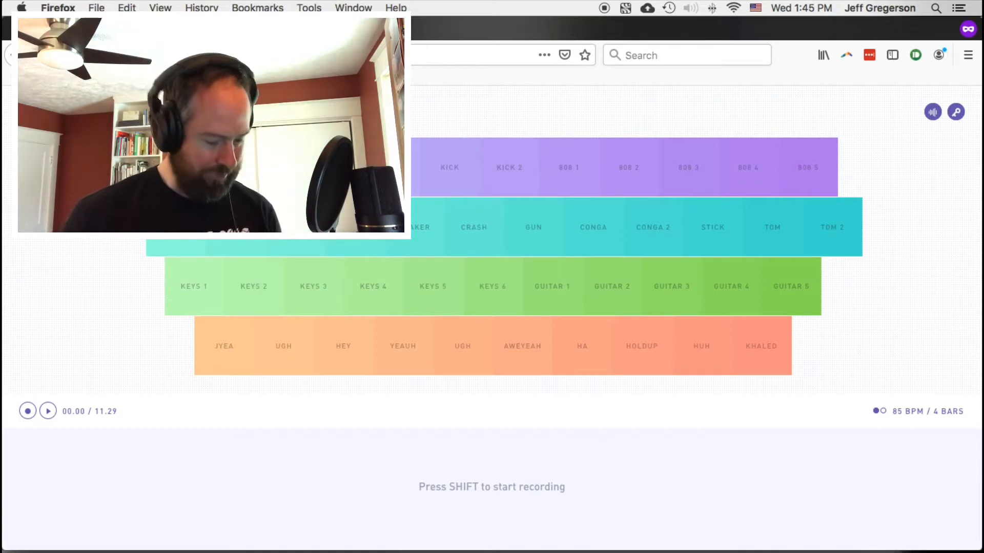
# Audition the claves, triangle, keys 6 and guitar 1 to guitar 3 samples
pyautogui.press('e')
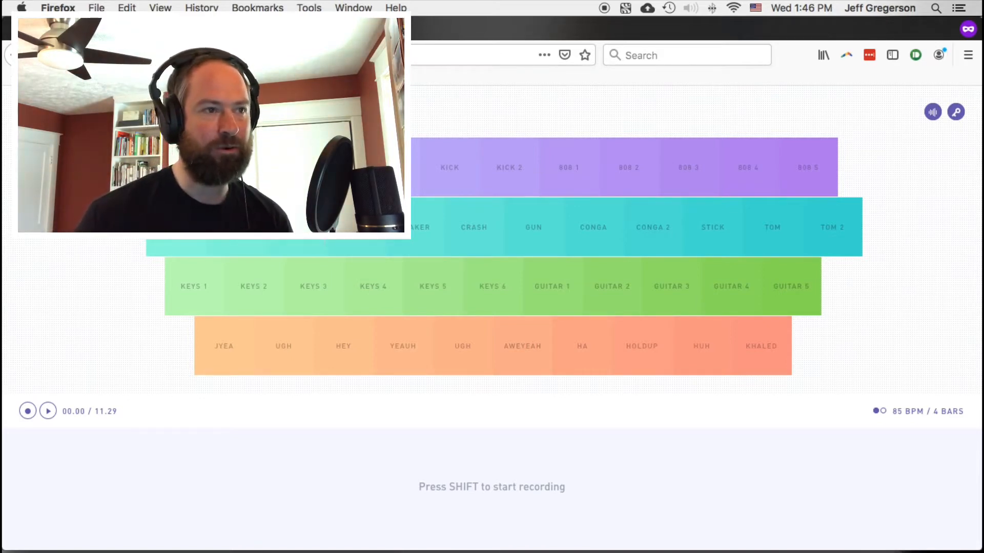
pyautogui.press('r')
pyautogui.press('h')
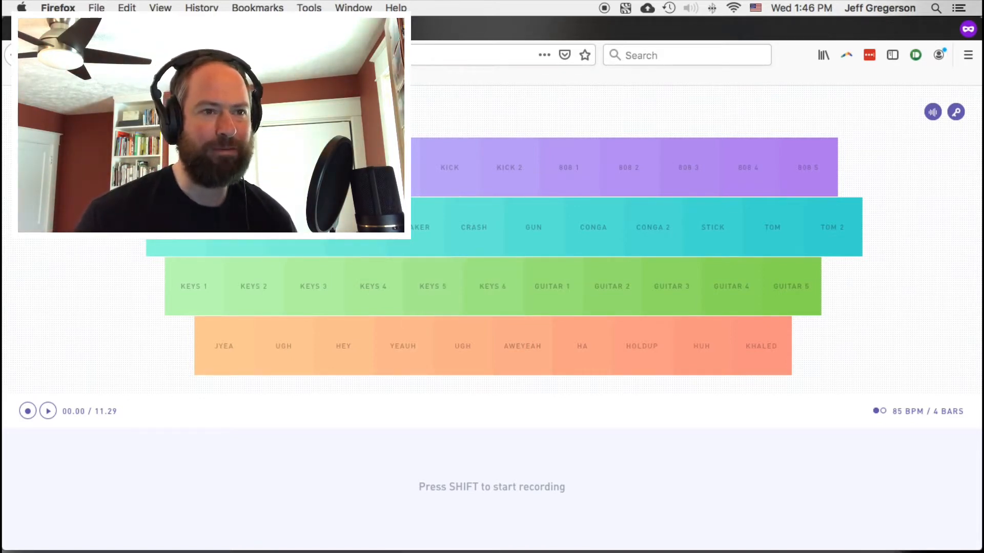
pyautogui.press('j')
pyautogui.press('k')
pyautogui.press('l')
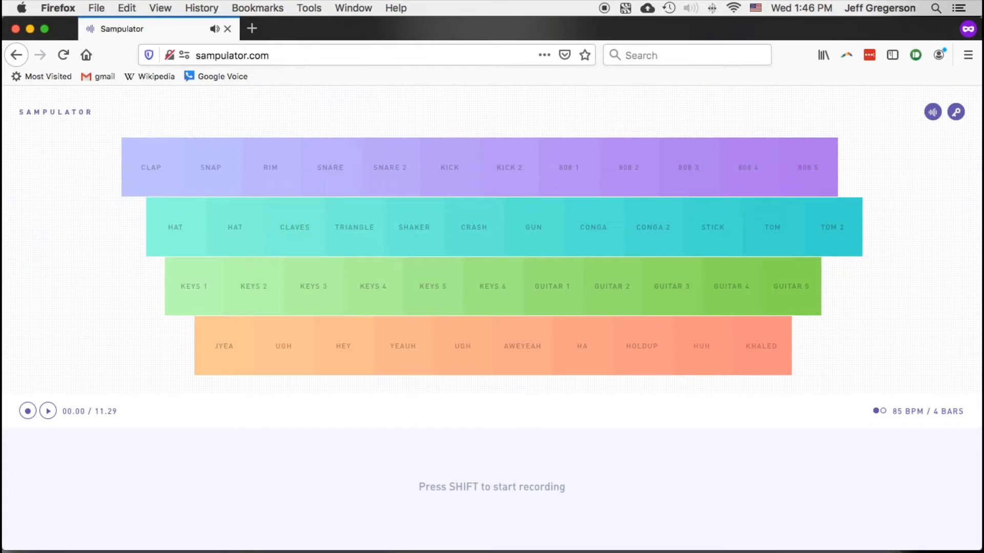
# Try the rim sample once and practise a repeated snap rhythm without recording
pyautogui.press('3')
pyautogui.press('2')
pyautogui.press('2')
pyautogui.press('2')
pyautogui.press('2')
pyautogui.press('2')
pyautogui.press('2')
# Record snaps on beats 2 and 4 of all four bars and play back the loop
pyautogui.press('shift')
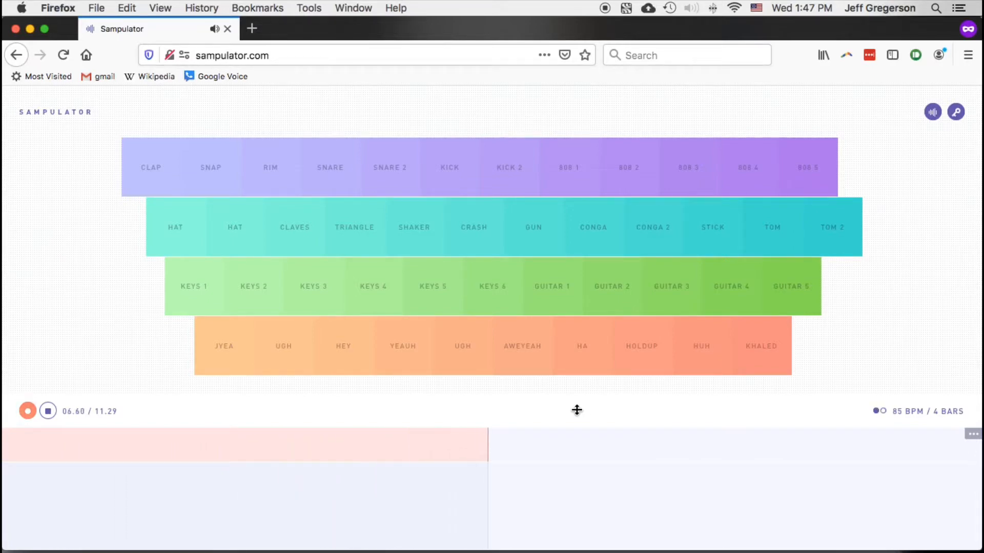
pyautogui.press('2')
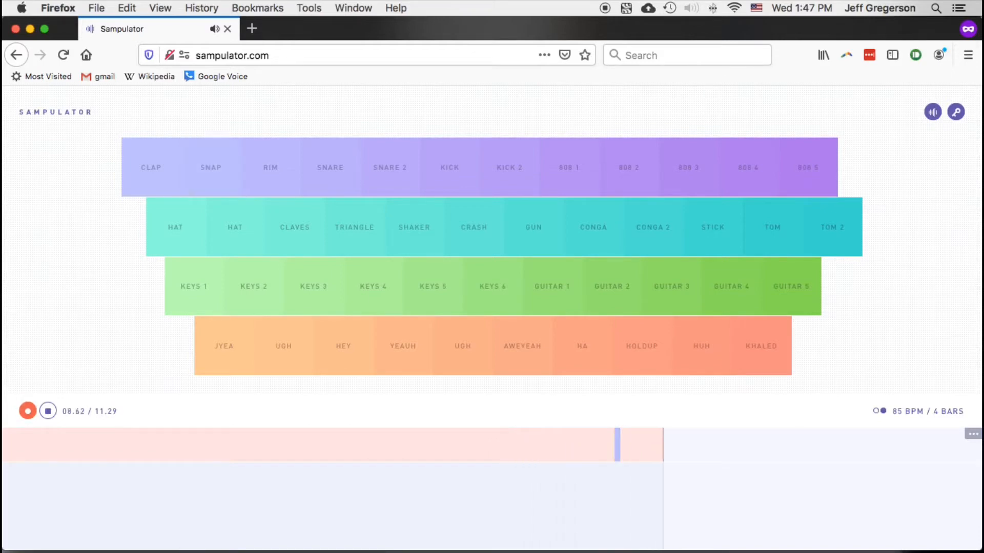
pyautogui.press('2')
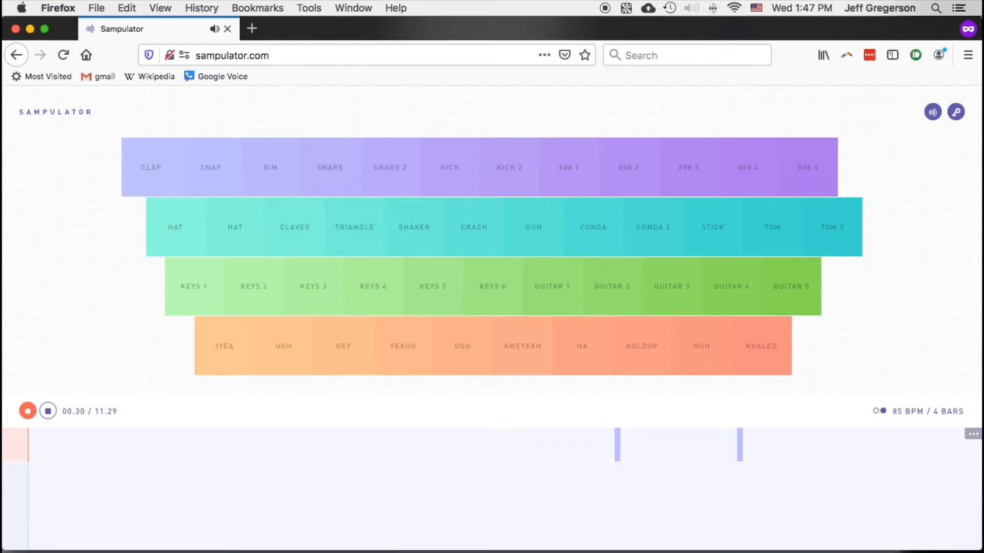
pyautogui.press('2')
pyautogui.press('2')
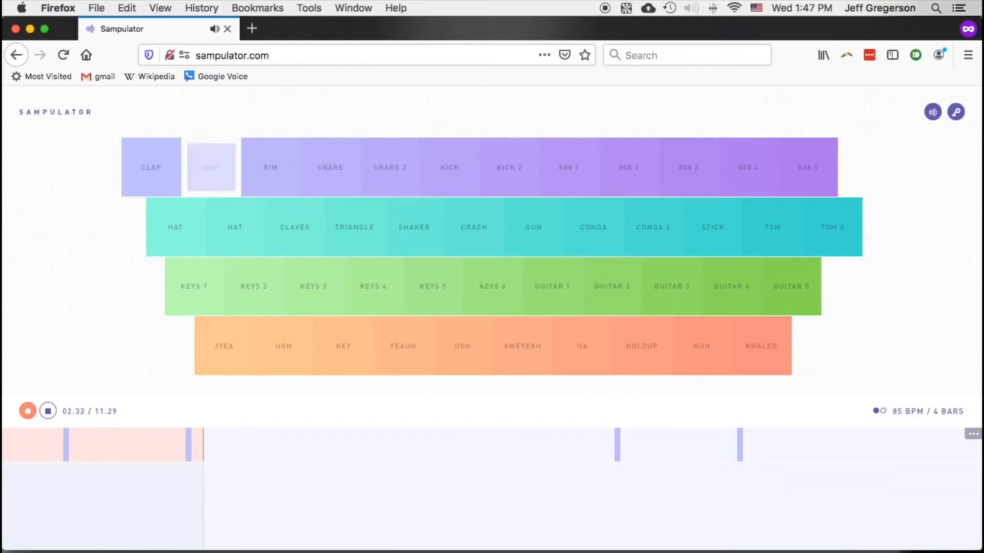
pyautogui.press('2')
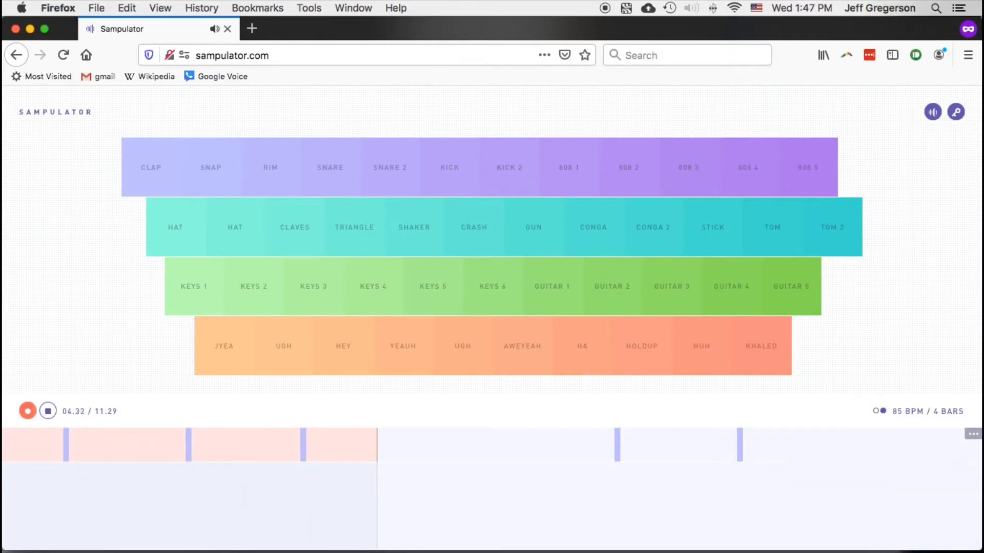
pyautogui.press('2')
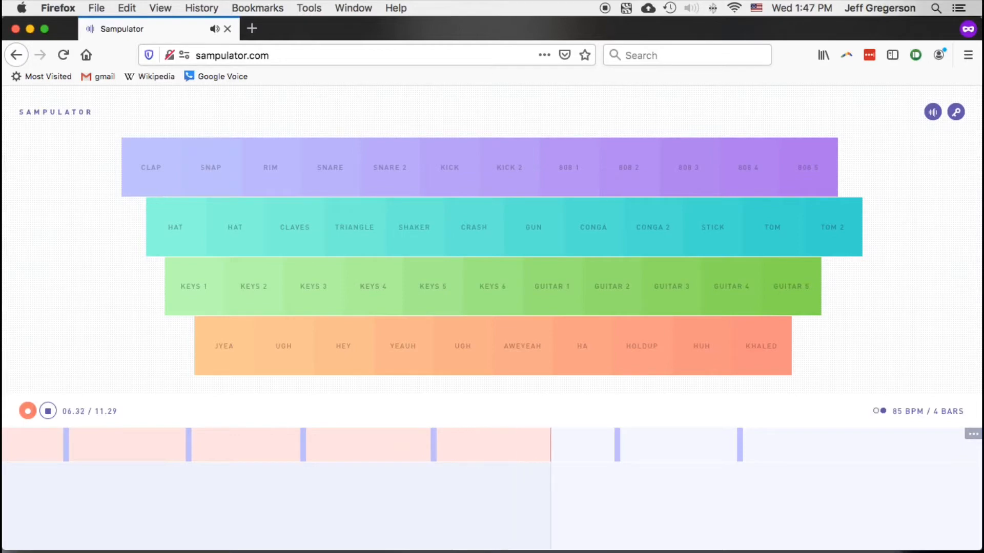
pyautogui.press('2')
pyautogui.press('2')
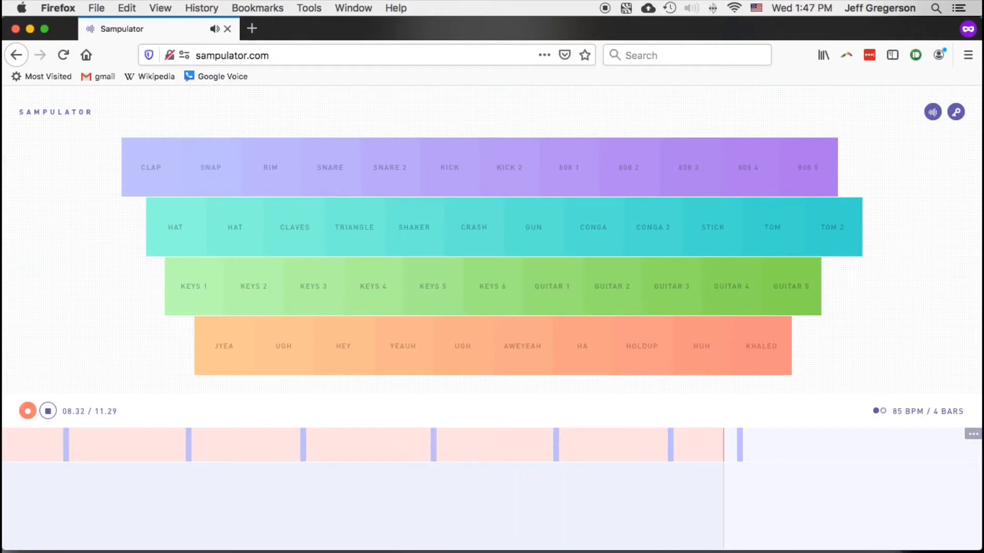
pyautogui.press('2')
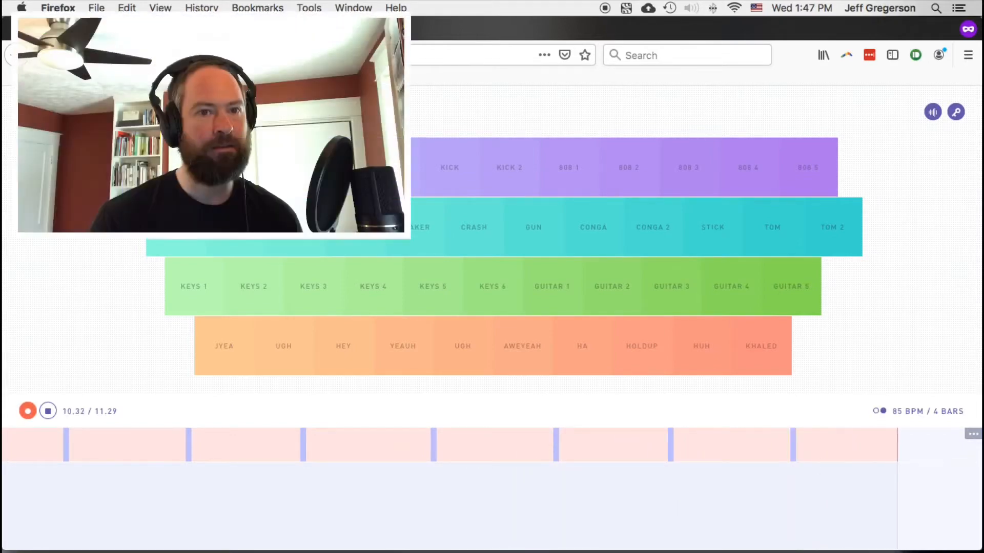
pyautogui.press('2')
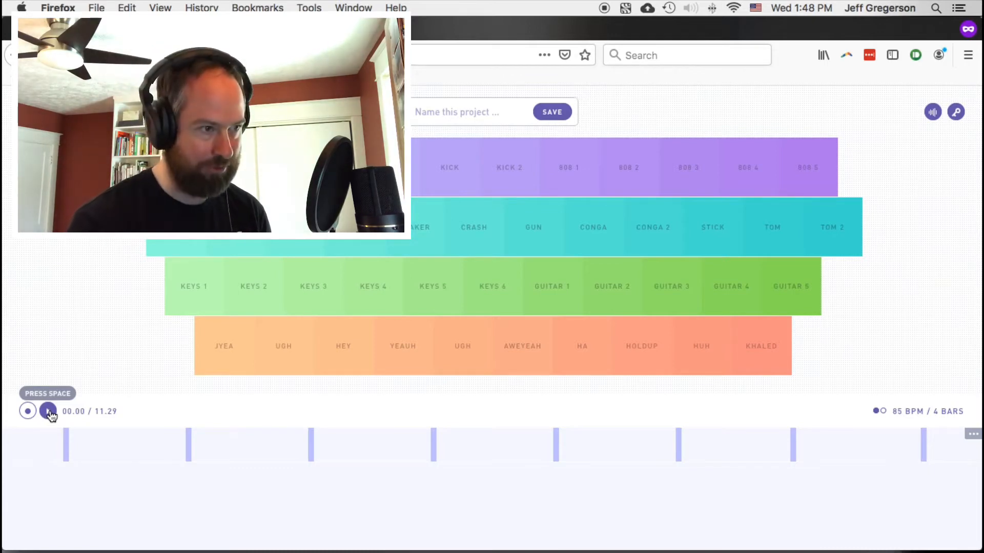
pyautogui.press('space')
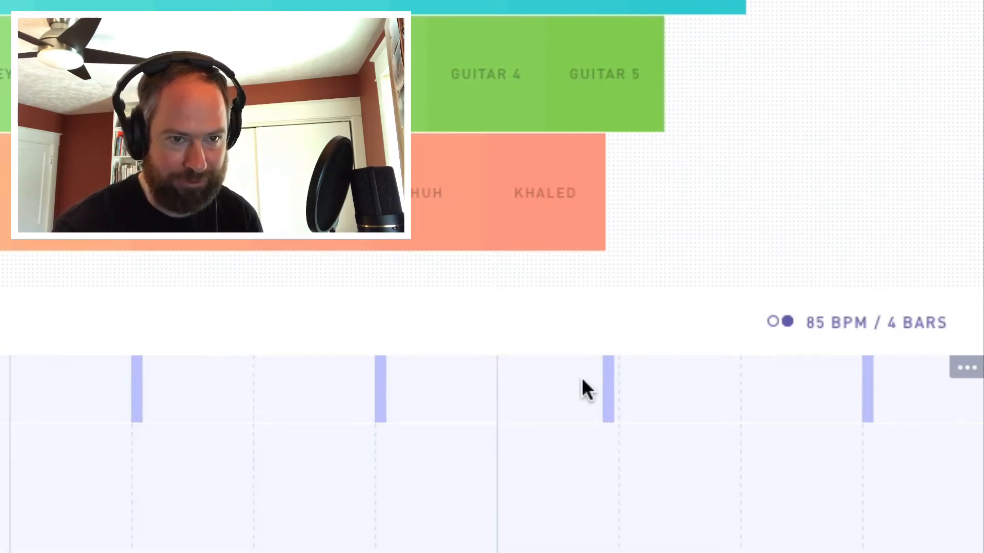
# Move the early snap in the fourth bar onto its beat 2 grid line
pyautogui.click(609, 412)
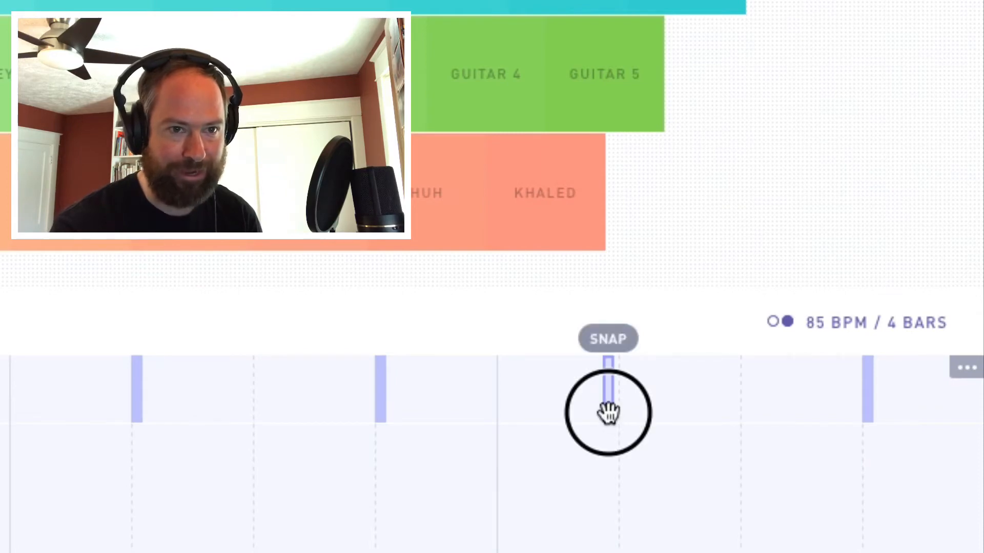
pyautogui.moveTo(609, 411); pyautogui.dragTo(613, 413)
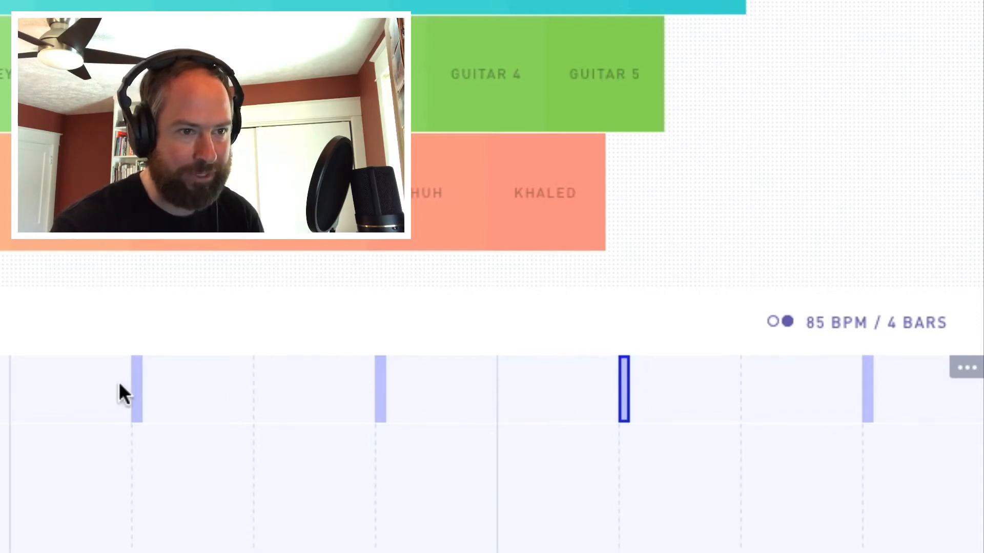
pyautogui.click(613, 398)
pyautogui.moveTo(580, 397); pyautogui.dragTo(614, 412)
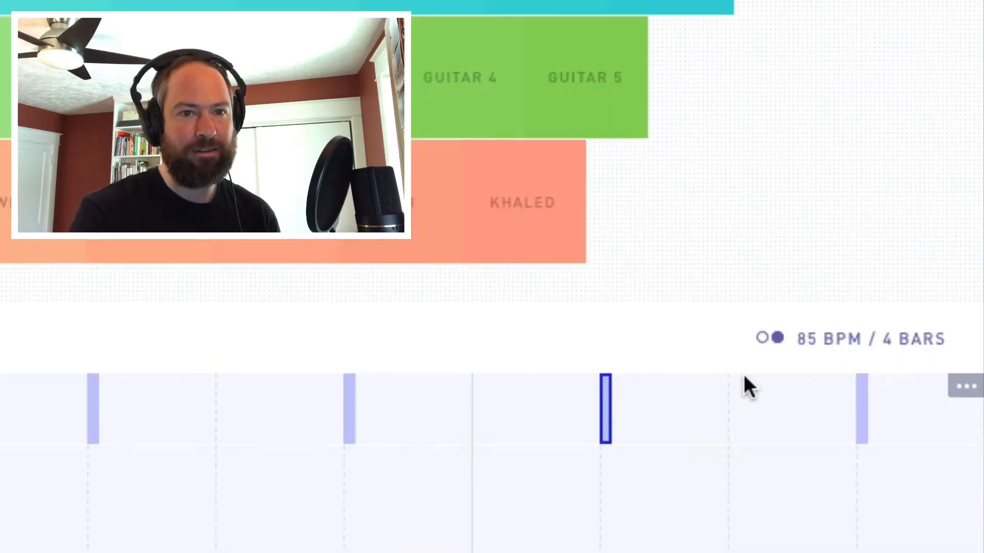
# Open the snap track's options to view mute, solo and delete, and close them without choosing any
pyautogui.click(964, 388)
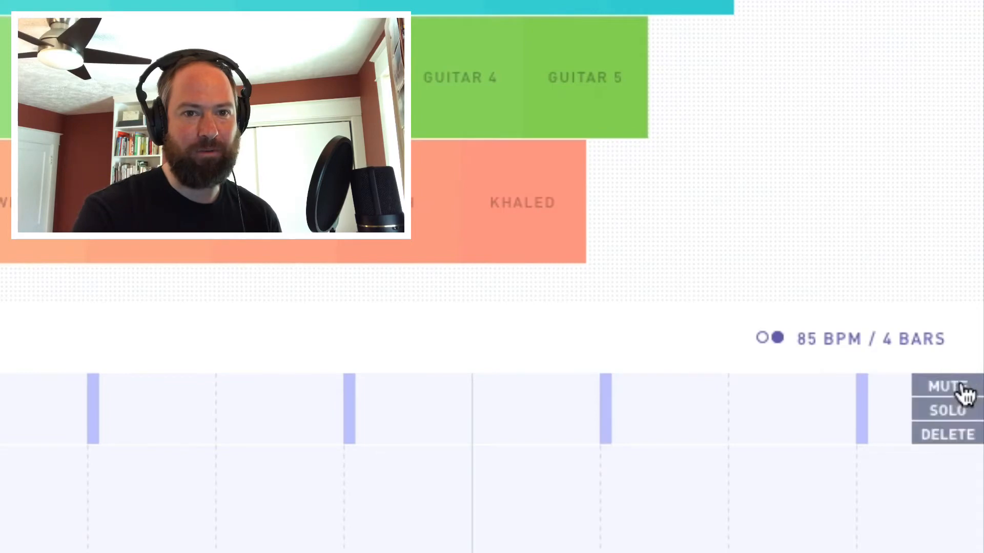
pyautogui.click(927, 264)
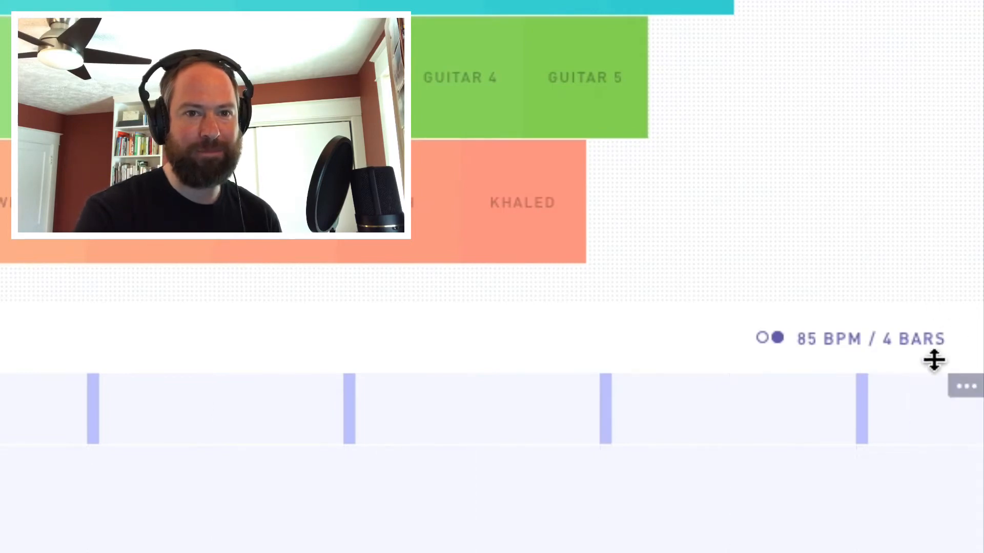
pyautogui.click(960, 392)
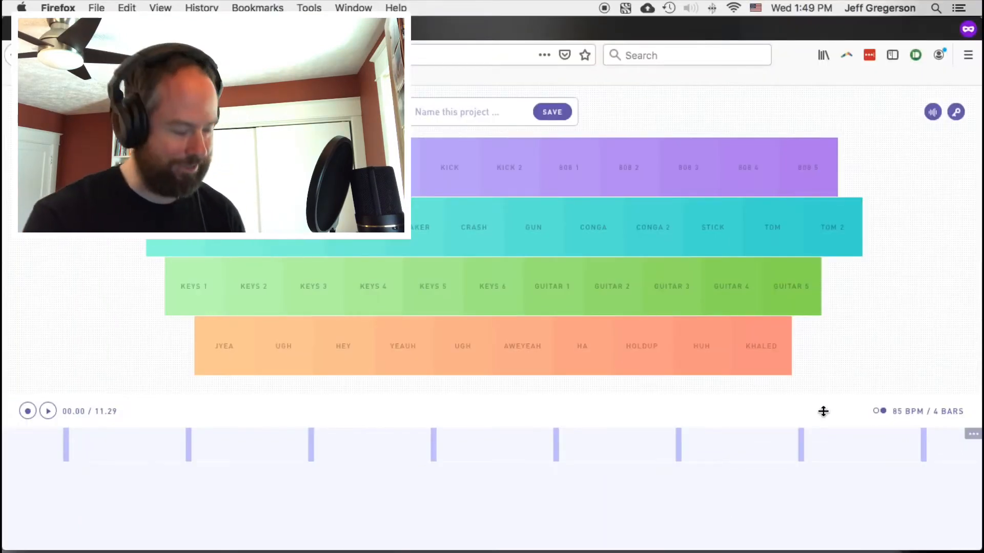
# Run and stop a second recording pass without playing any samples, and delete the snap loop, confirming the deletion
pyautogui.press('Return')
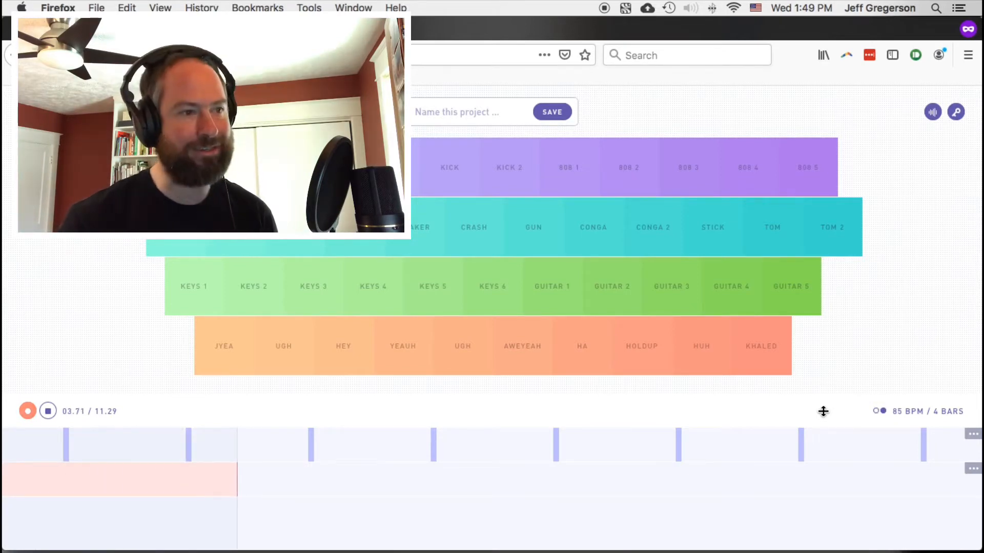
pyautogui.press('space')
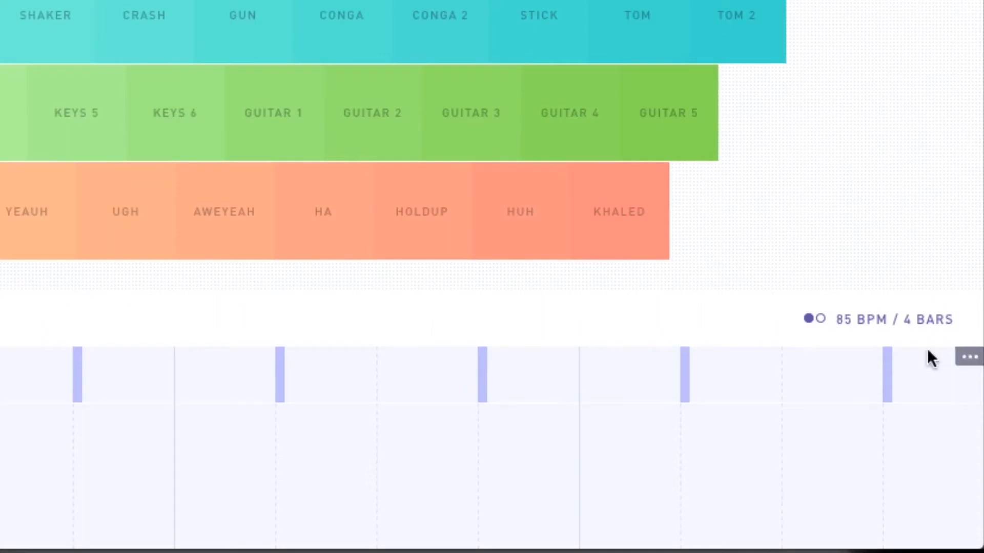
pyautogui.click(969, 358)
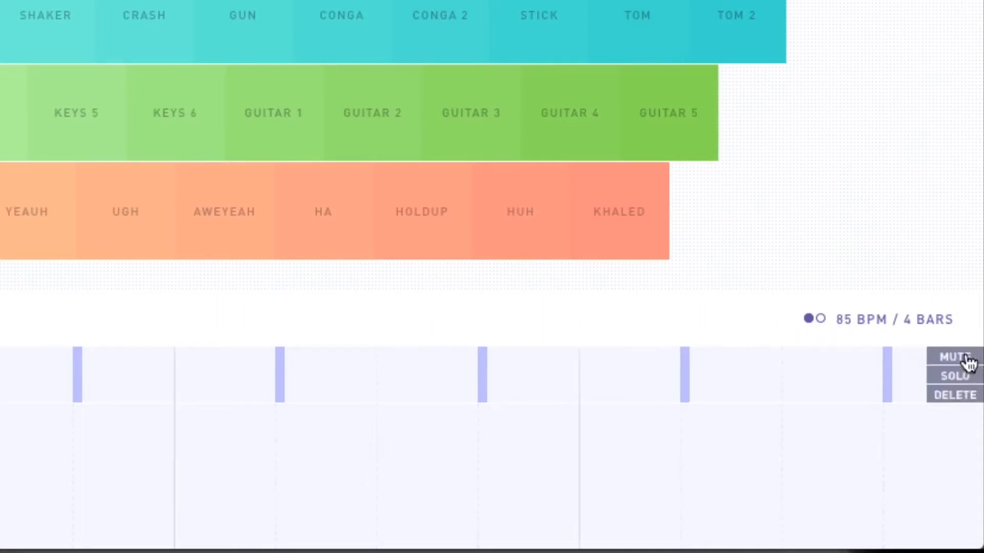
pyautogui.click(954, 396)
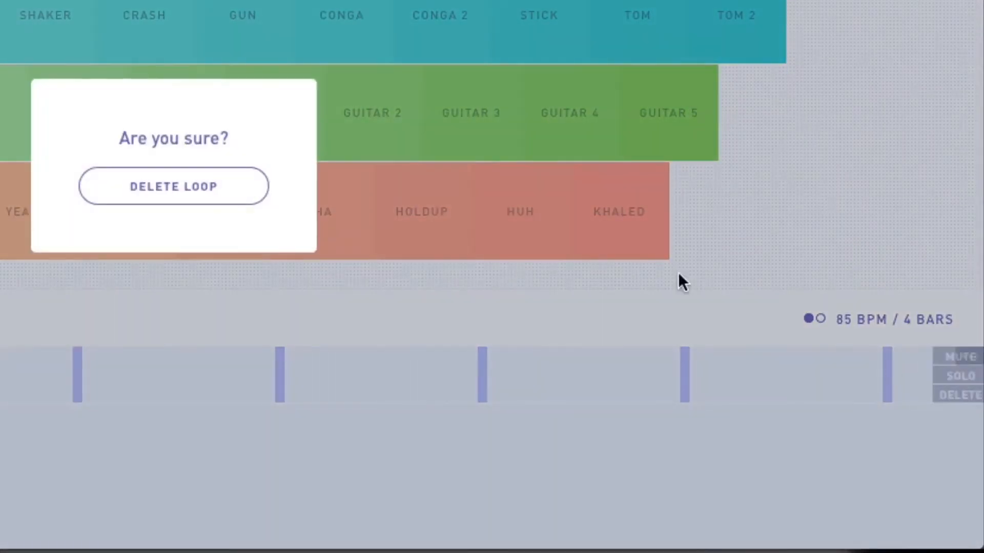
pyautogui.click(203, 193)
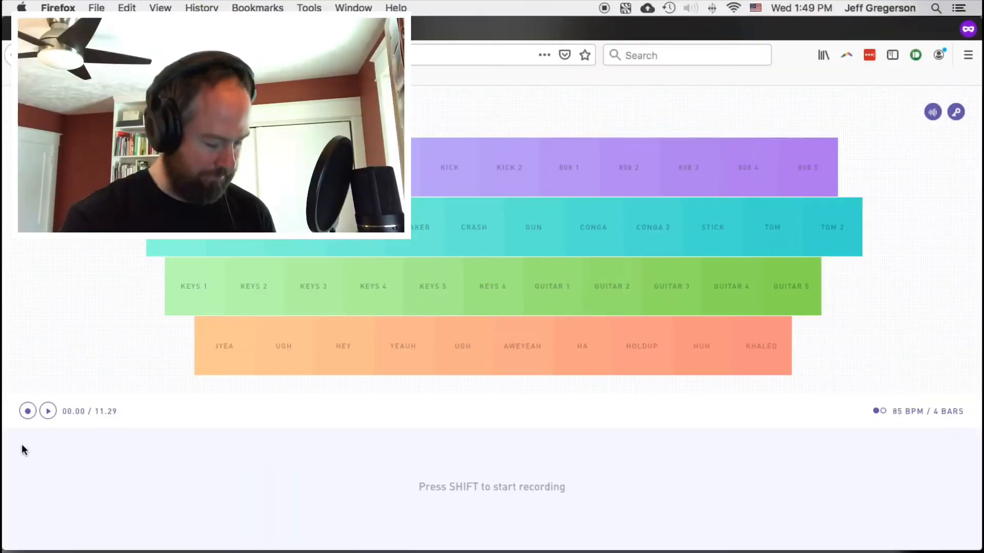
# Record a loose improvised mix of triangle, drum, keys and guitar samples across the four bars
pyautogui.press('shift')
pyautogui.press('r')
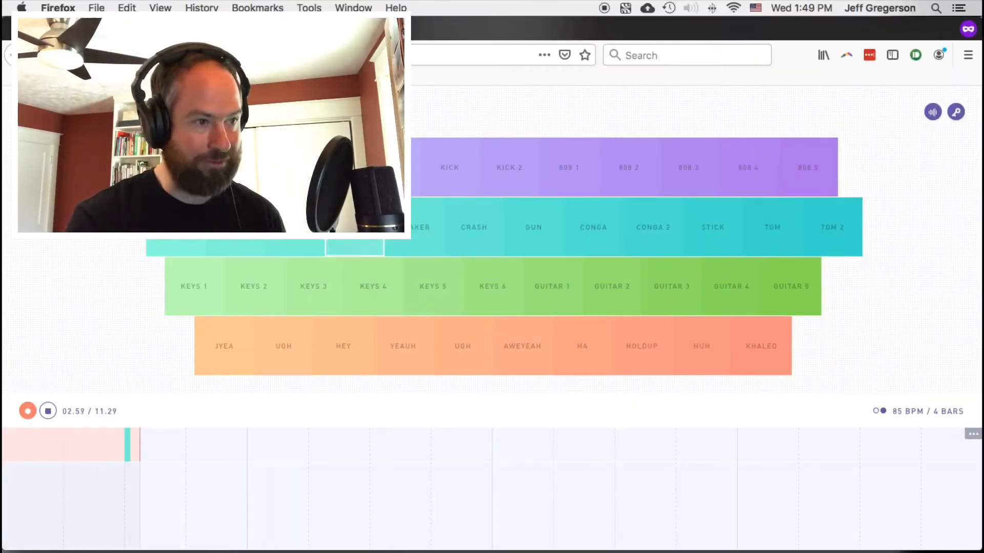
pyautogui.press('r')
pyautogui.press('r')
pyautogui.press('4')
pyautogui.press('4')
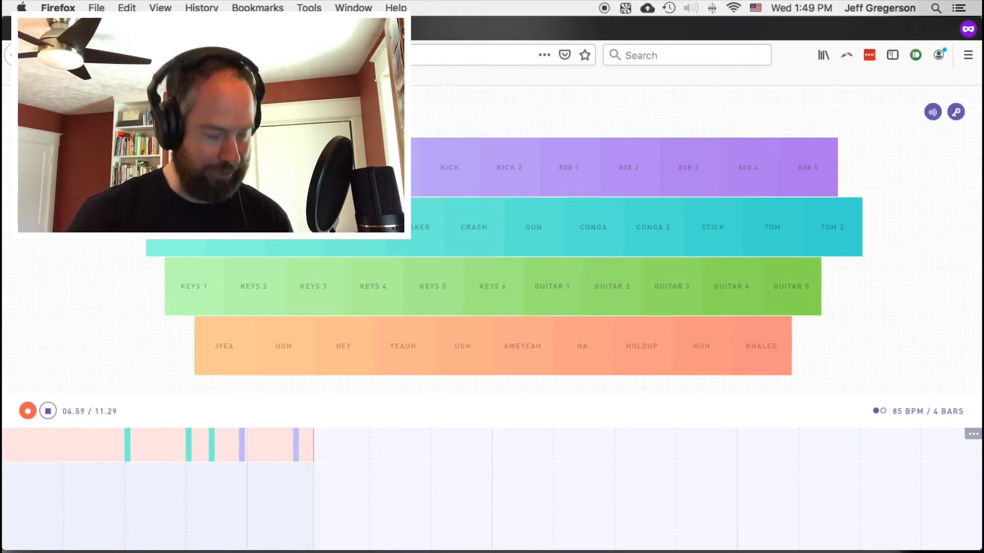
pyautogui.press('5')
pyautogui.press('h')
pyautogui.press('h')
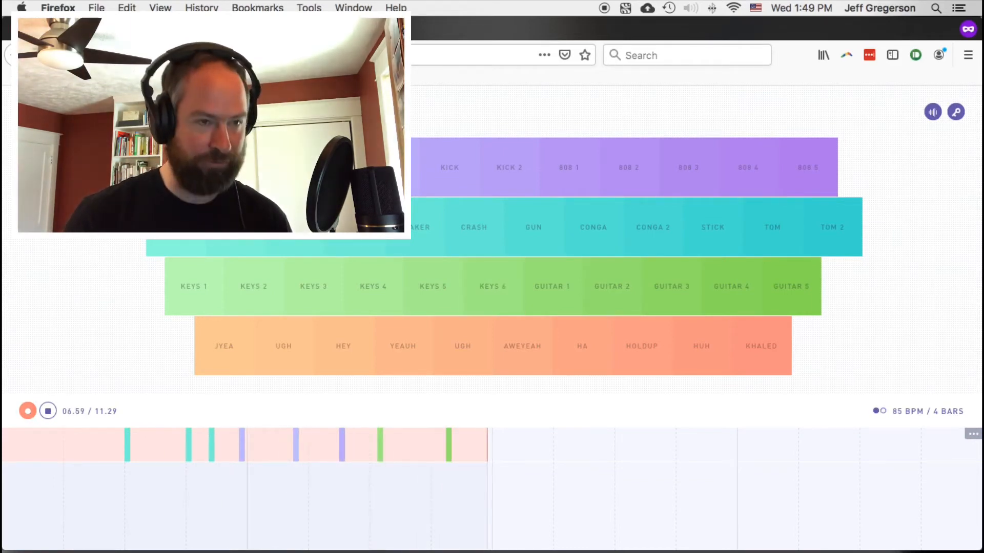
pyautogui.press('8')
pyautogui.press('7')
pyautogui.press('f')
pyautogui.press('d')
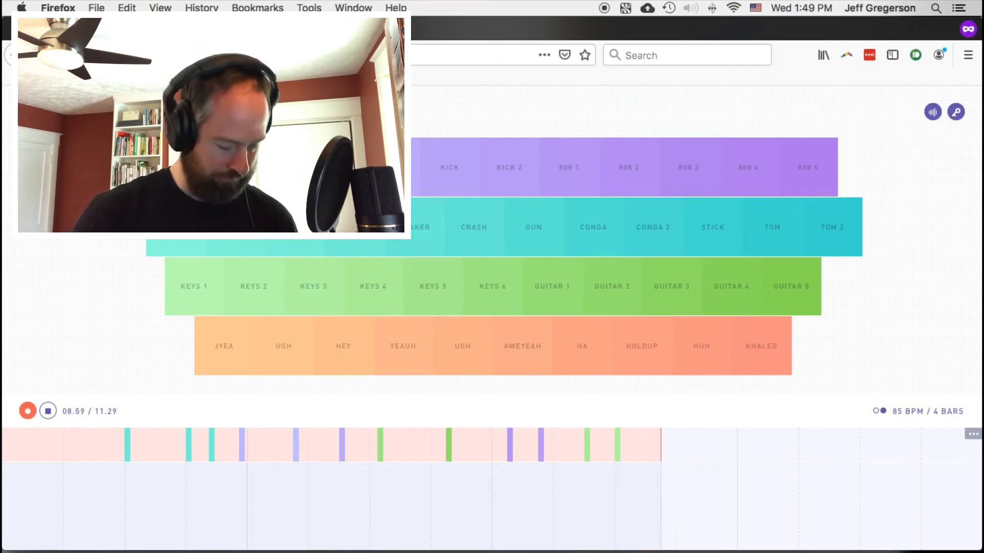
pyautogui.press('k')
pyautogui.press('f')
pyautogui.press('5')
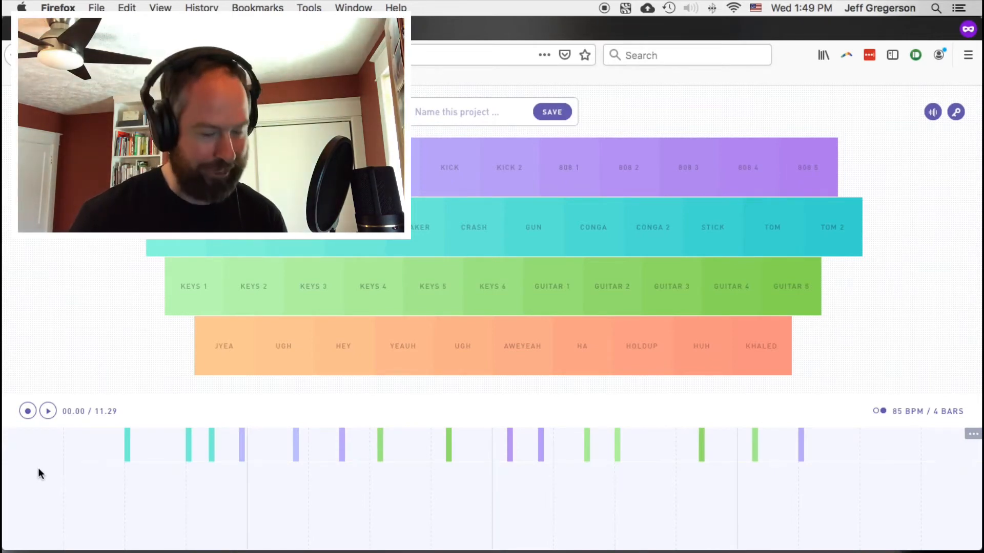
# Listen to the improvised loop during an empty second recording pass, stop it, and delete the improvised loop
pyautogui.press('Return')
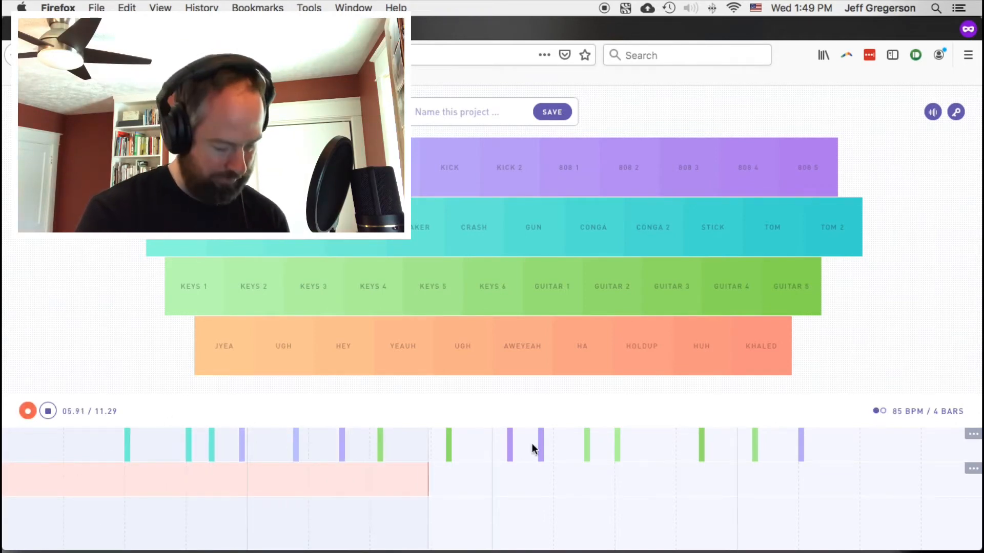
pyautogui.press('space')
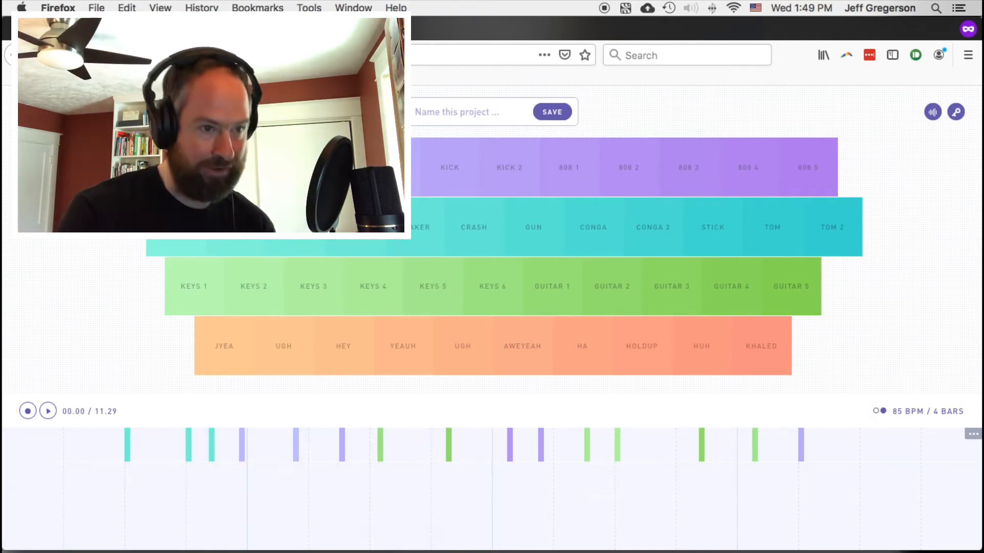
pyautogui.click(972, 436)
pyautogui.click(958, 458)
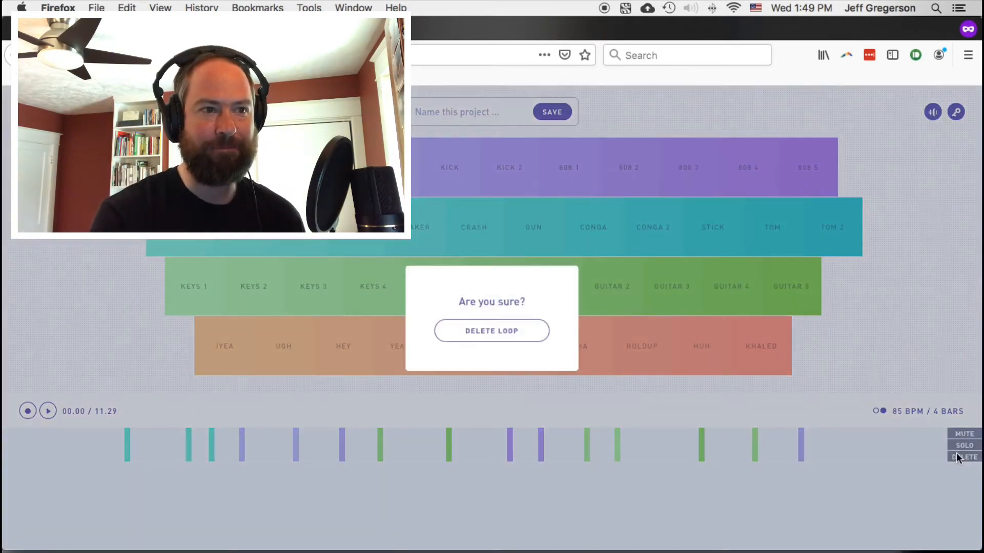
pyautogui.click(491, 332)
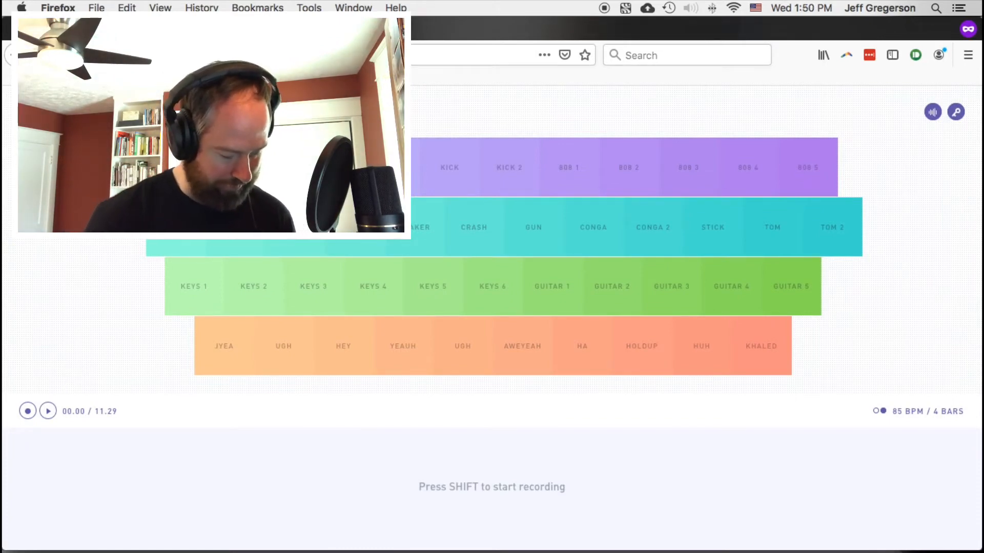
# Record snaps on beats 2 and 4 of all four bars on a fresh track, and stop recording
pyautogui.press('shift')
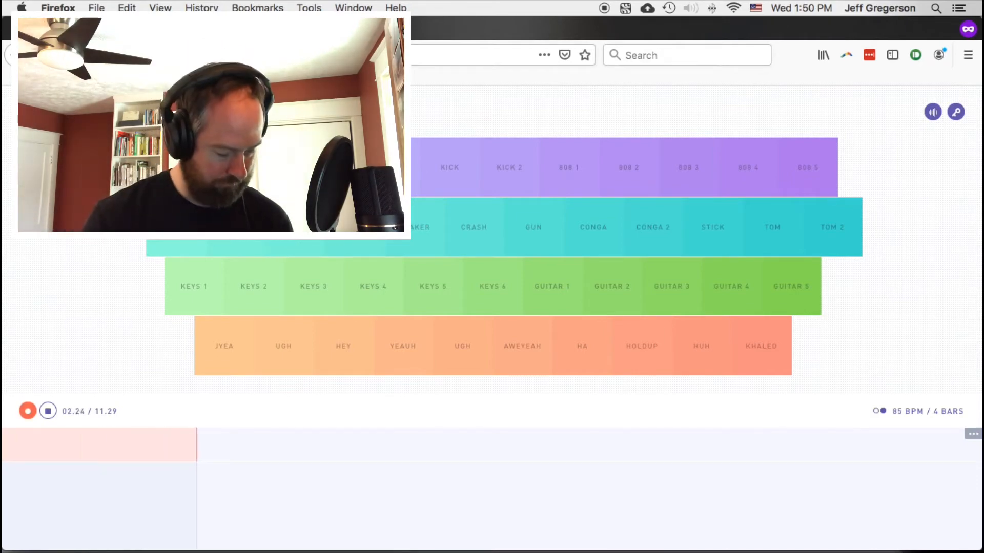
pyautogui.press('1')
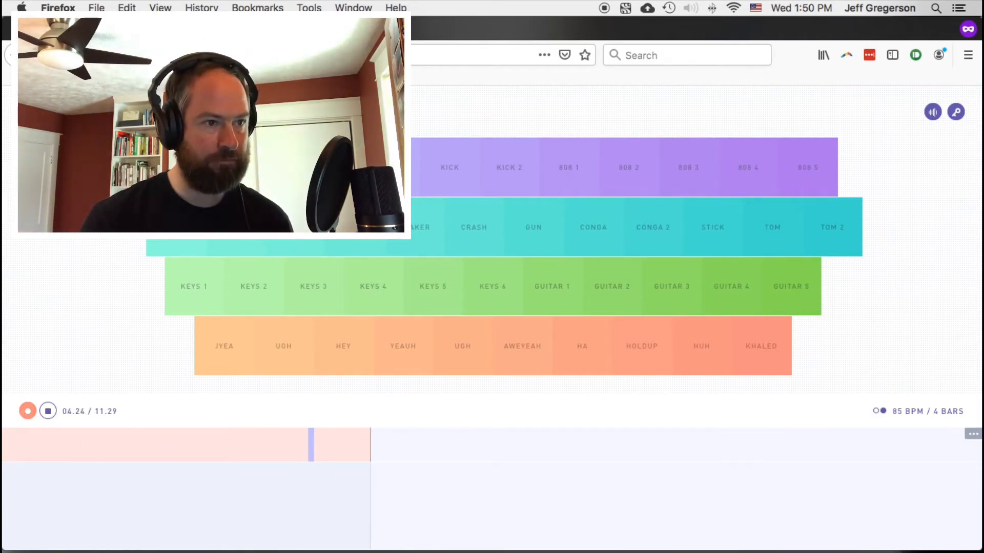
pyautogui.press('1')
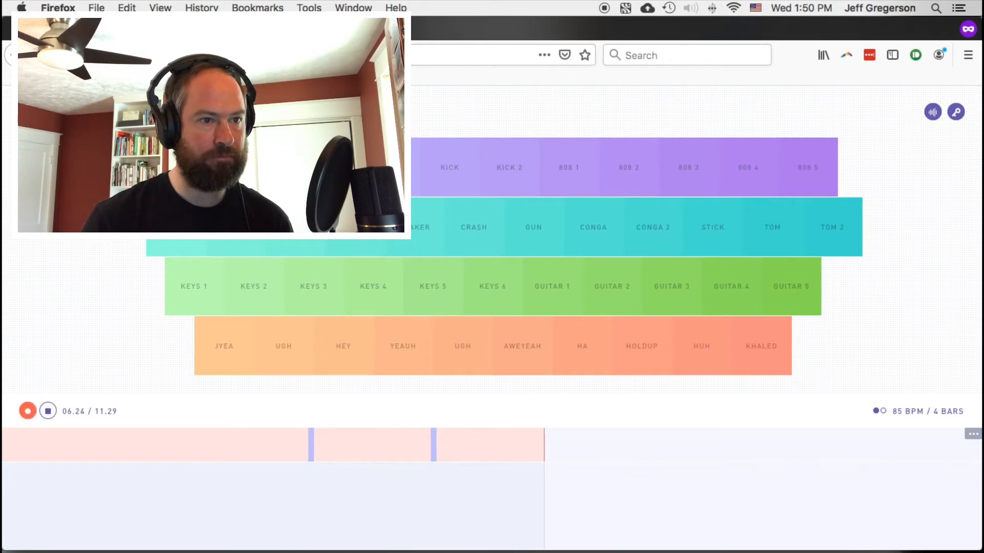
pyautogui.press('1')
pyautogui.press('1')
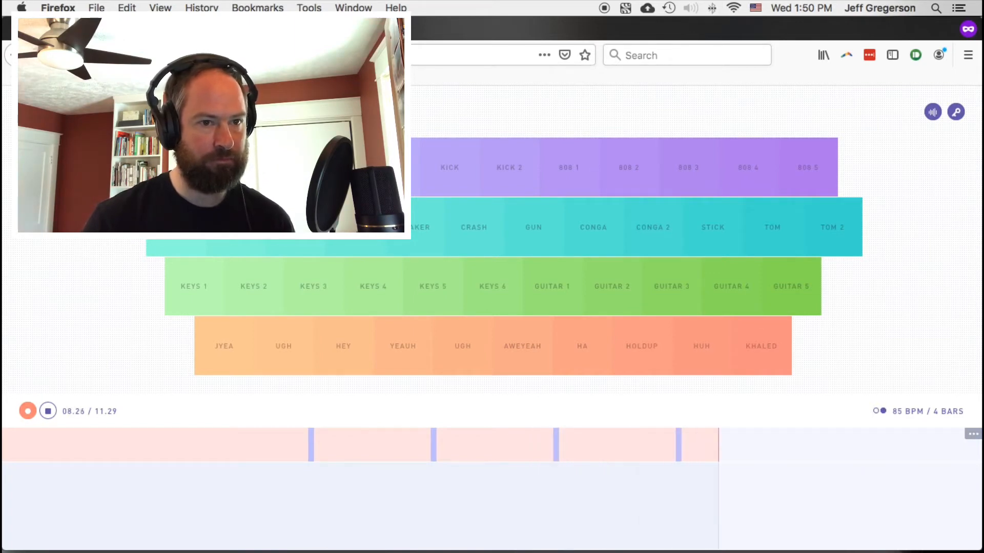
pyautogui.press('1')
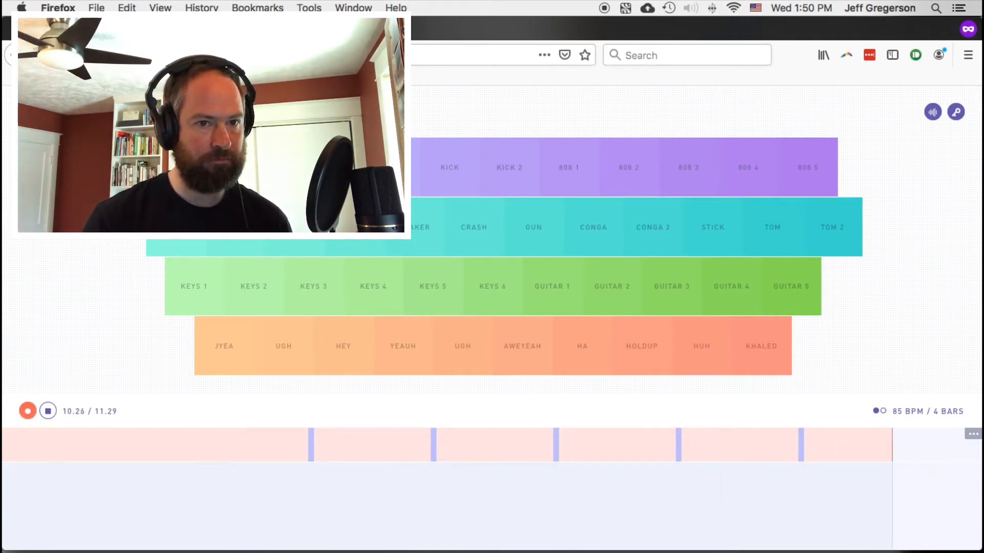
pyautogui.press('1')
pyautogui.press('1')
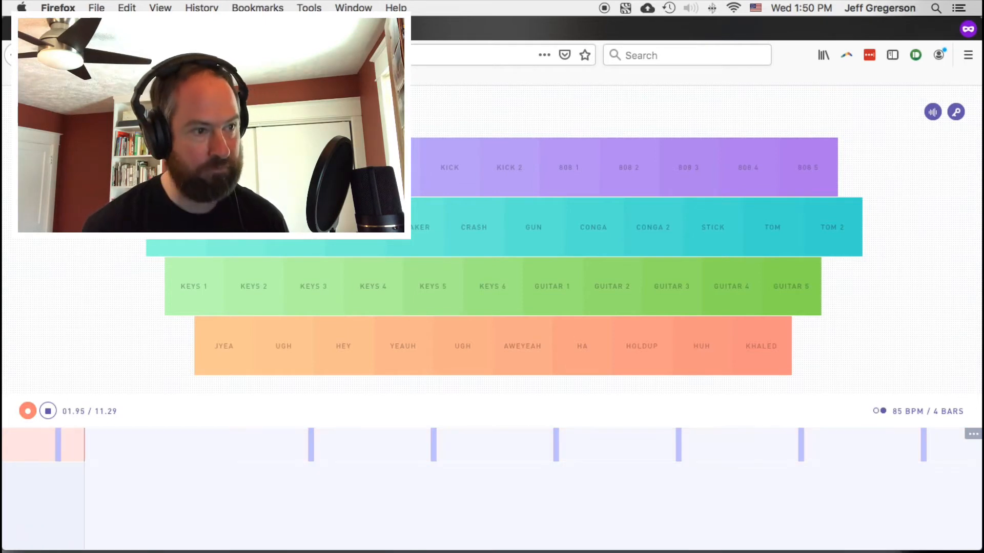
pyautogui.press('1')
pyautogui.press('space')
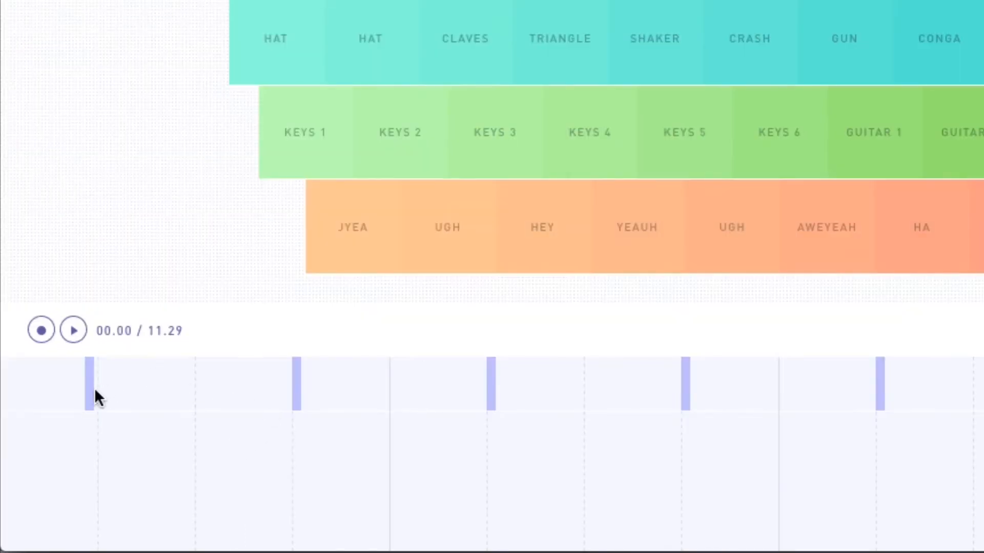
# Move the early snap in the first bar onto its beat 2 grid line and play back the loop
pyautogui.moveTo(88, 405)
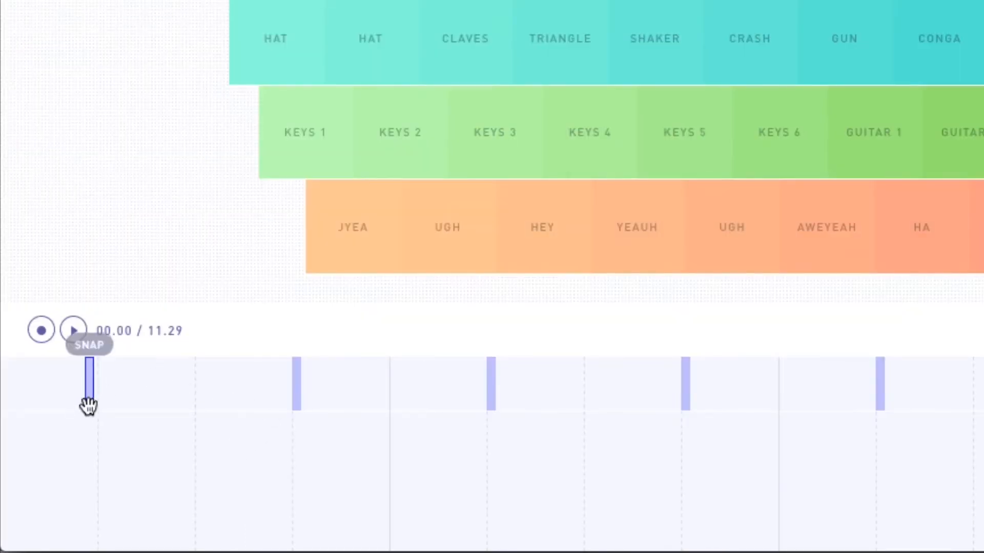
pyautogui.moveTo(89, 405); pyautogui.dragTo(98, 410)
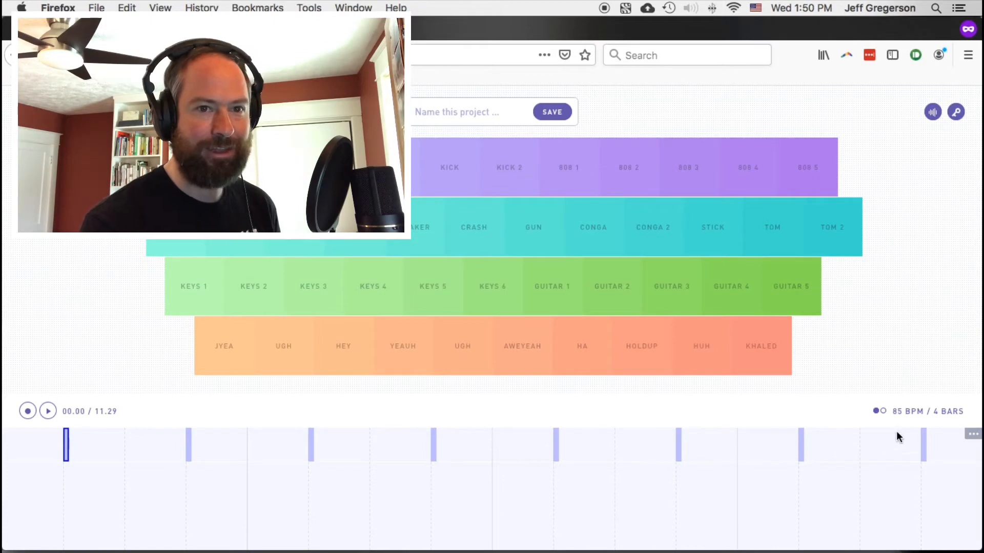
pyautogui.press('space')
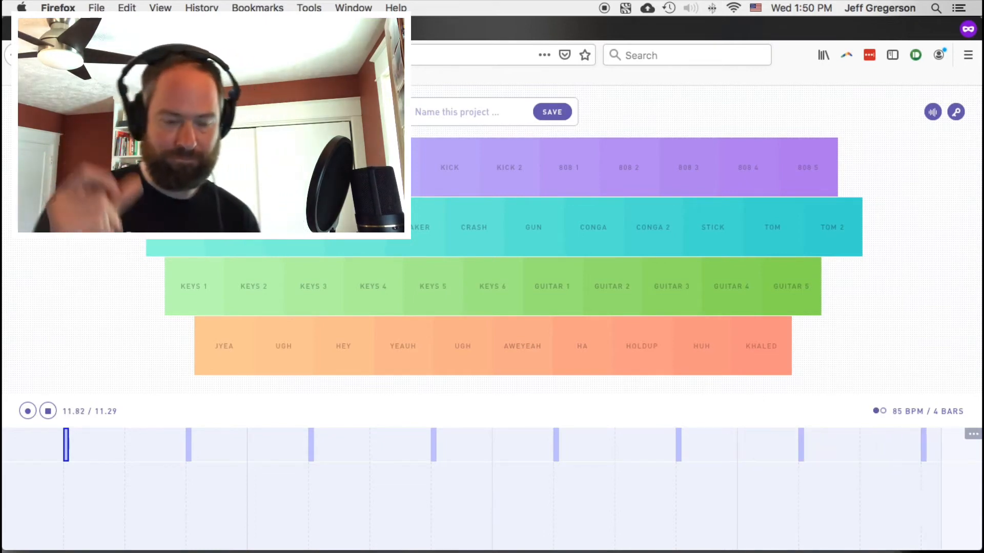
pyautogui.press('space')
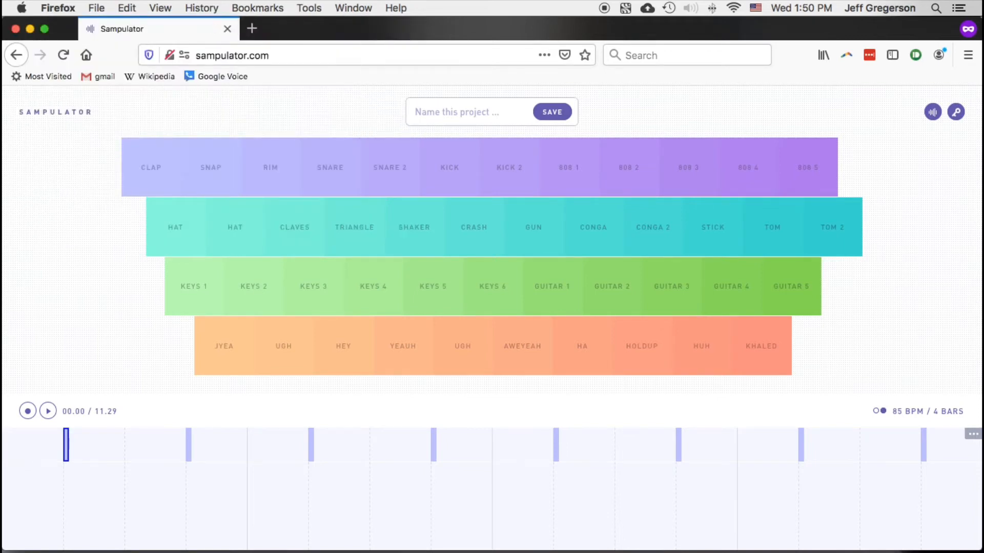
# Practise a phrase with the keys 6, keys 5 and keys 4 samples and start recording a second track
pyautogui.press('h')
pyautogui.press('g')
pyautogui.press('f')
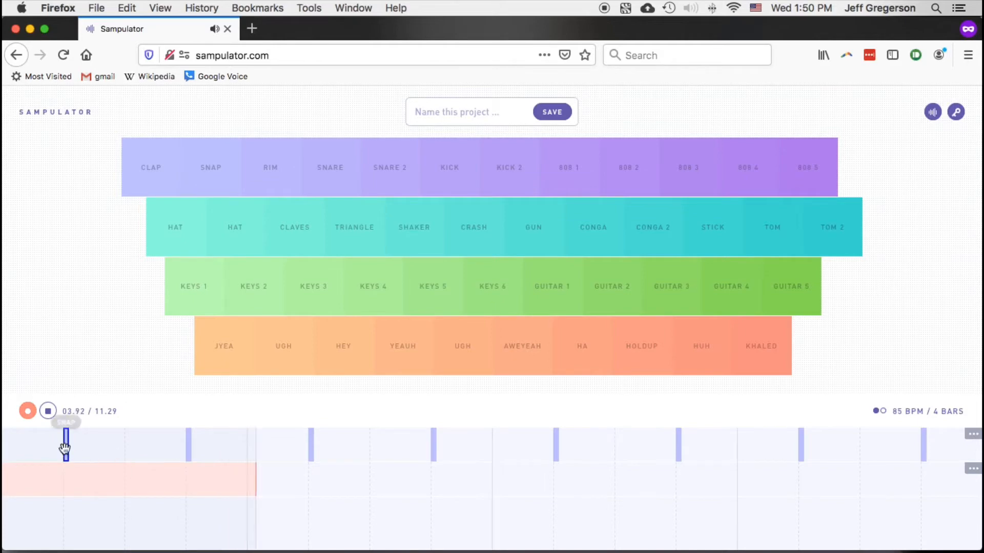
pyautogui.press('2')
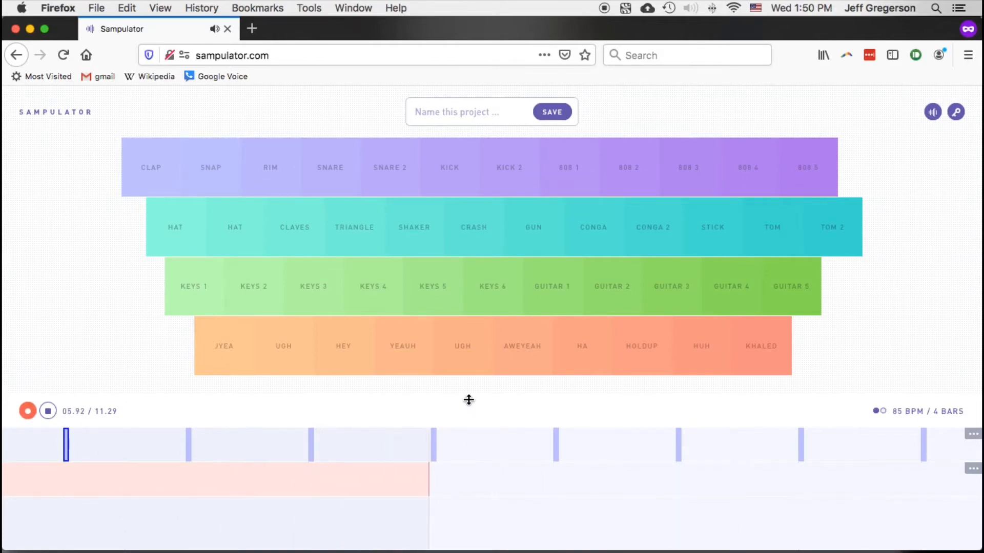
pyautogui.press('2')
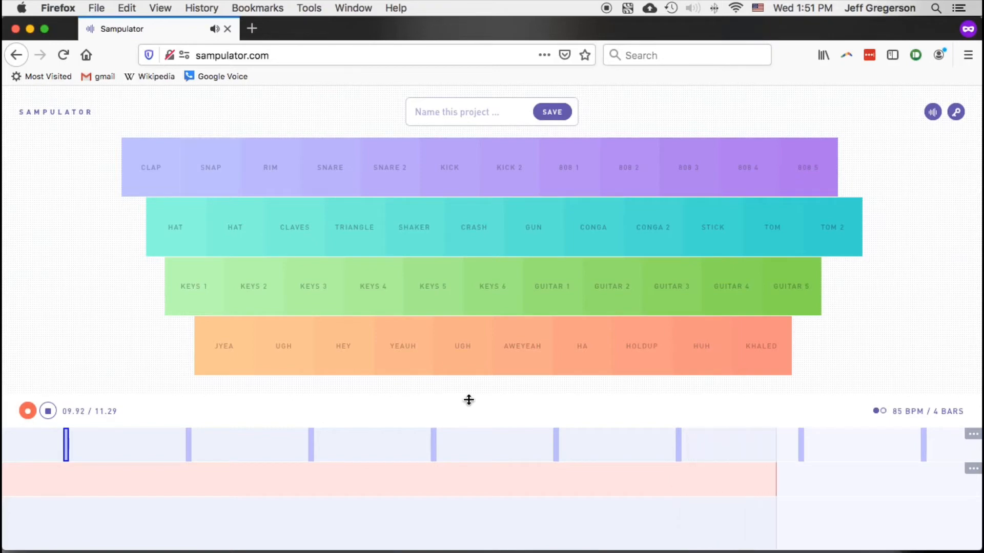
pyautogui.press('2')
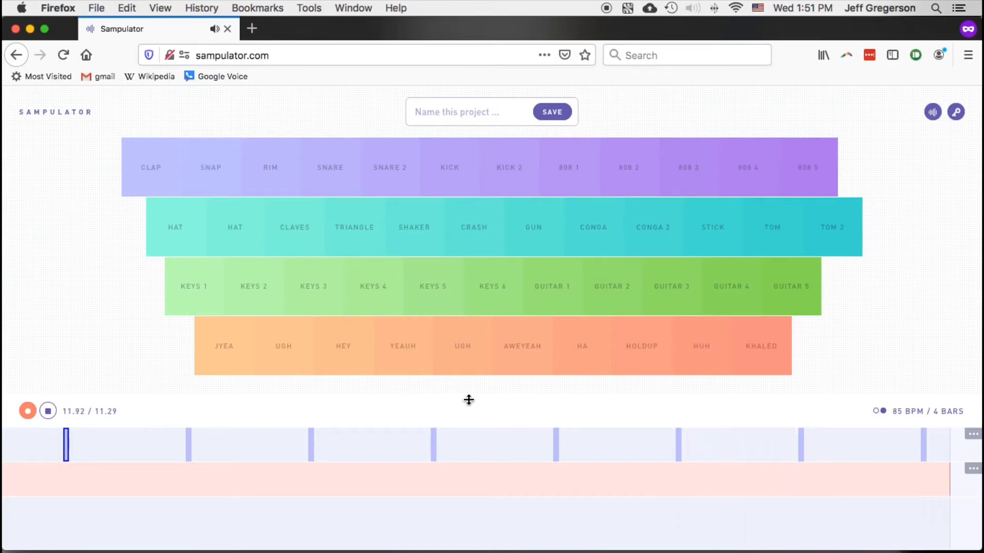
# Try a first take of the second-track melody with the keys 6, keys 5 and keys 4 samples across the four bars
pyautogui.press('h')
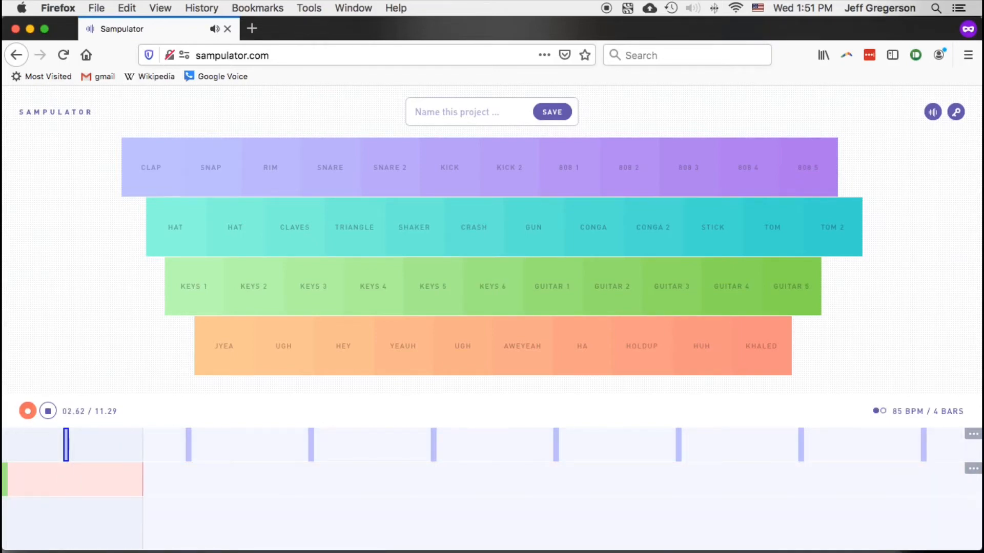
pyautogui.press('g')
pyautogui.press('f')
pyautogui.press('h')
pyautogui.press('2')
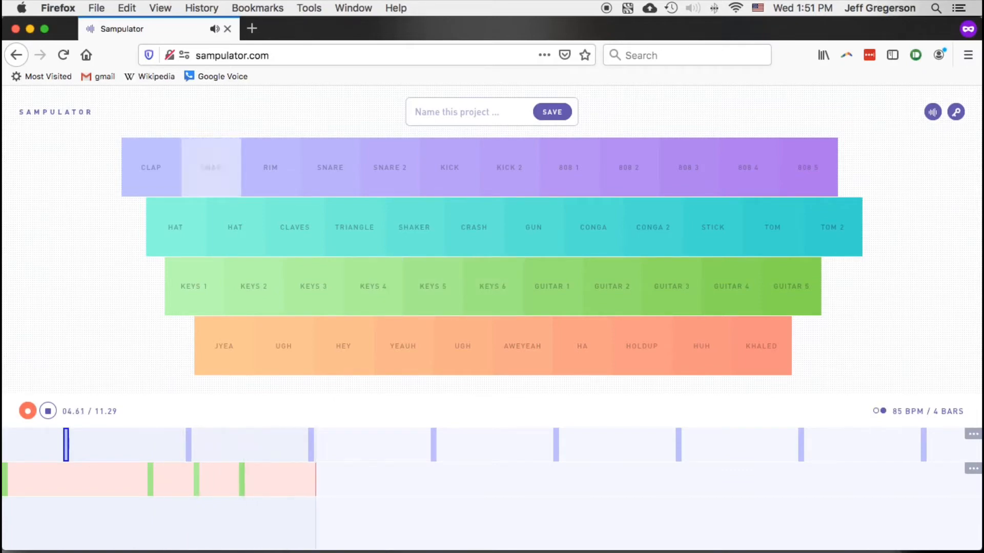
pyautogui.press('g')
pyautogui.press('g')
pyautogui.press('g')
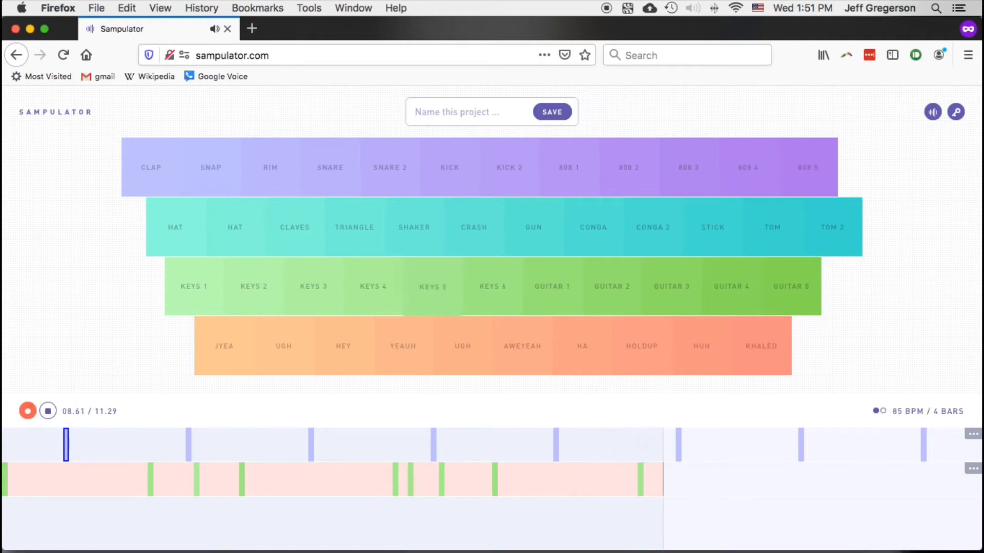
pyautogui.press('2')
pyautogui.press('d')
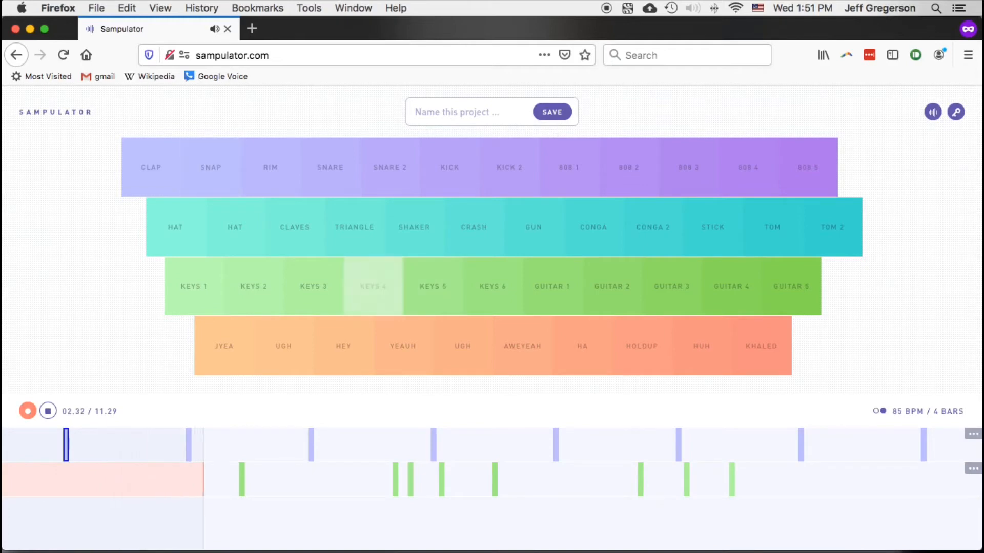
# Try a busier take of repeated keys 5, keys 6 and keys 4 notes over bars 2 and 3 of the second track
pyautogui.press('g')
pyautogui.press('g')
pyautogui.press('g')
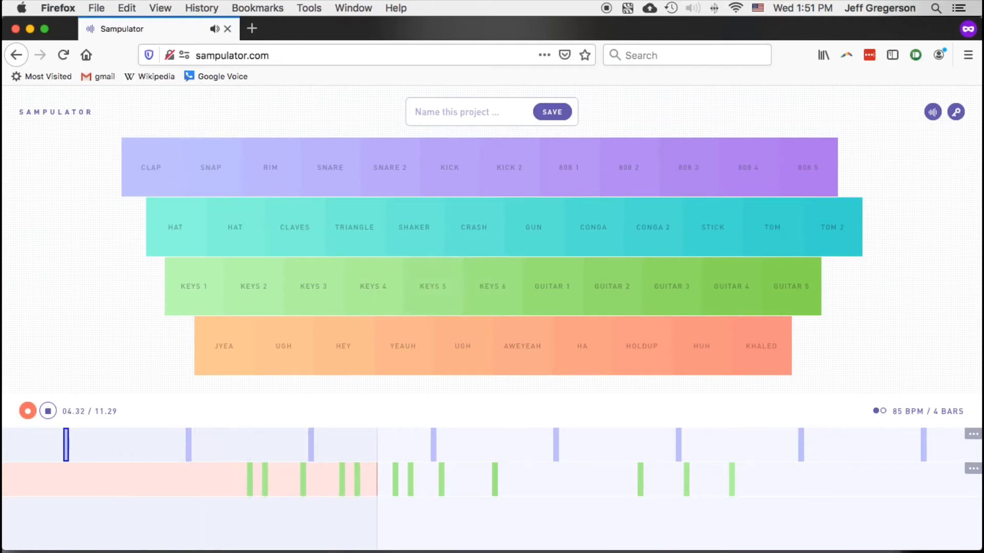
pyautogui.press('h')
pyautogui.press('h')
pyautogui.press('f')
pyautogui.press('f')
pyautogui.press('f')
pyautogui.press('f')
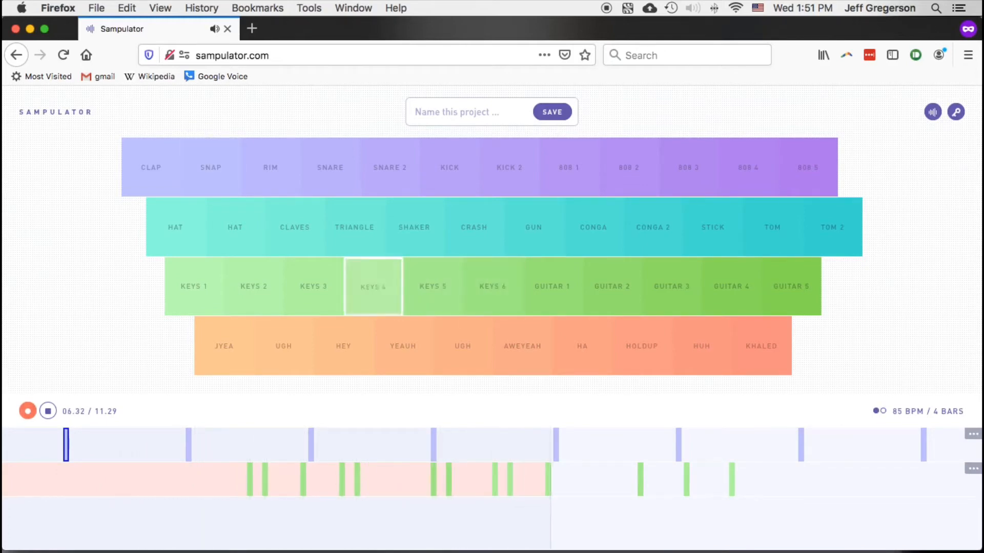
pyautogui.press('f')
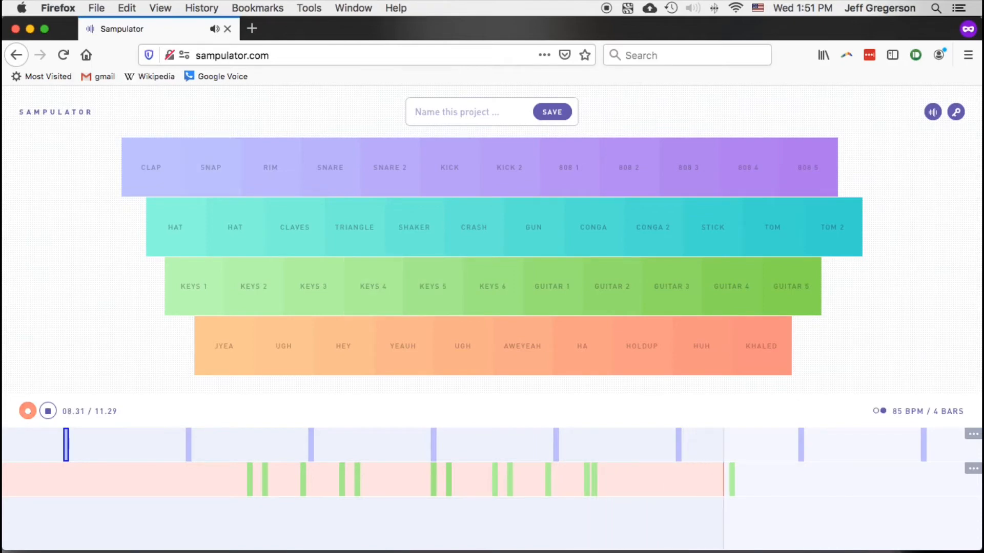
# Continue the busy take with repeated keys 5, keys 6 and keys 4 notes through bar 4 and into the loop's start
pyautogui.press('g')
pyautogui.press('g')
pyautogui.press('g')
pyautogui.press('g')
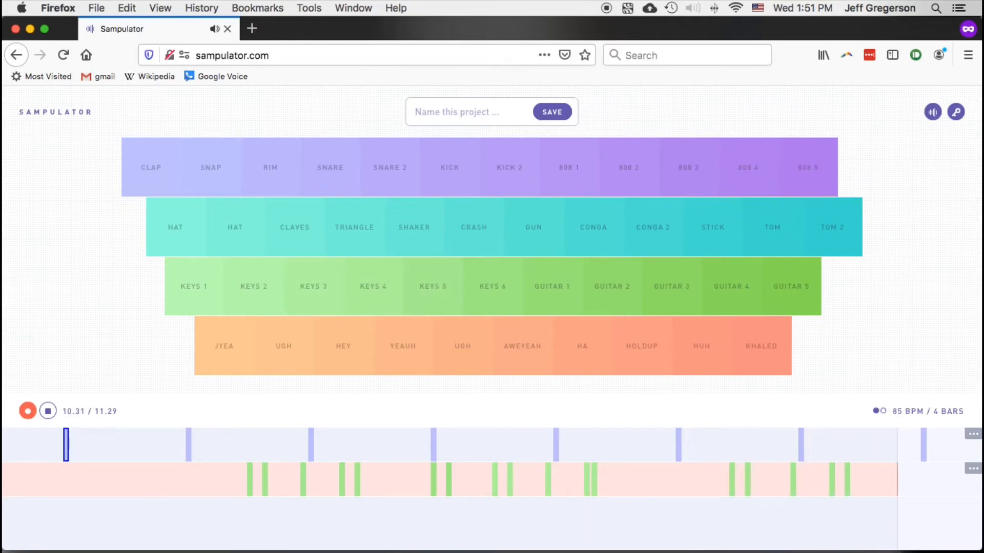
pyautogui.press('h')
pyautogui.press('h')
pyautogui.press('f')
pyautogui.press('f')
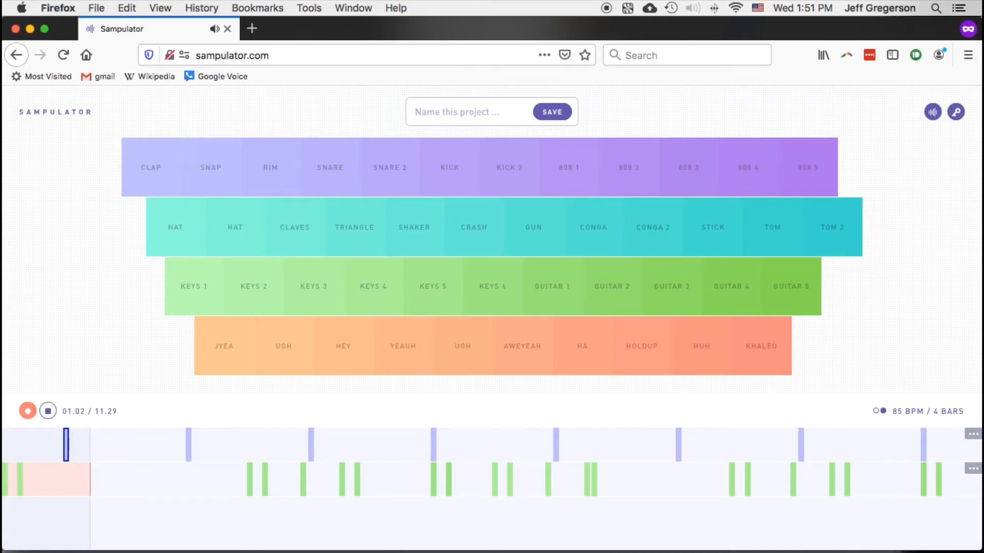
# Try a descending keys 3, keys 2, keys 1 run in the first bar of the second track
pyautogui.press('d')
pyautogui.press('s')
pyautogui.press('a')
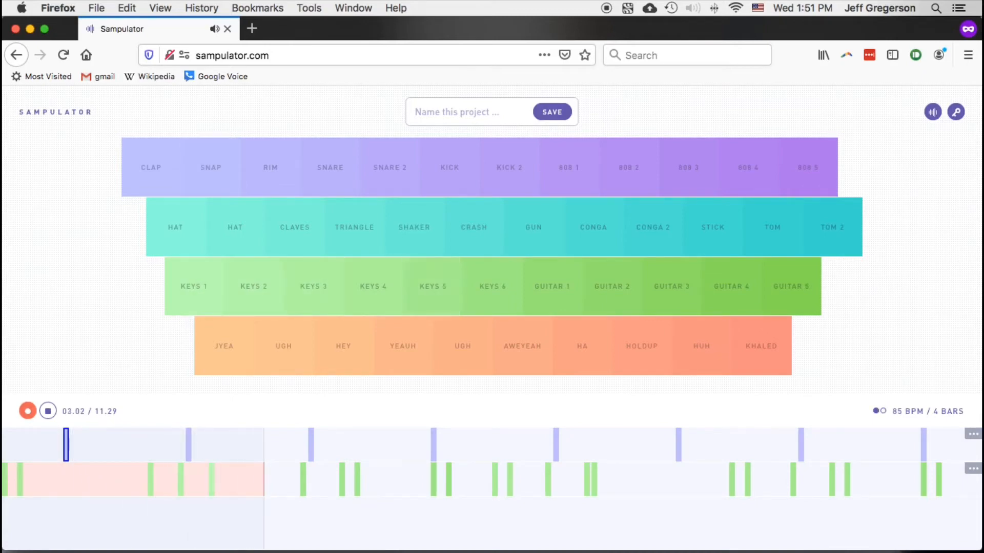
# Record a sparse melody over four bars with the keys 4, keys 5 and keys 6 samples, stop recording and play back the loop
pyautogui.press('g')
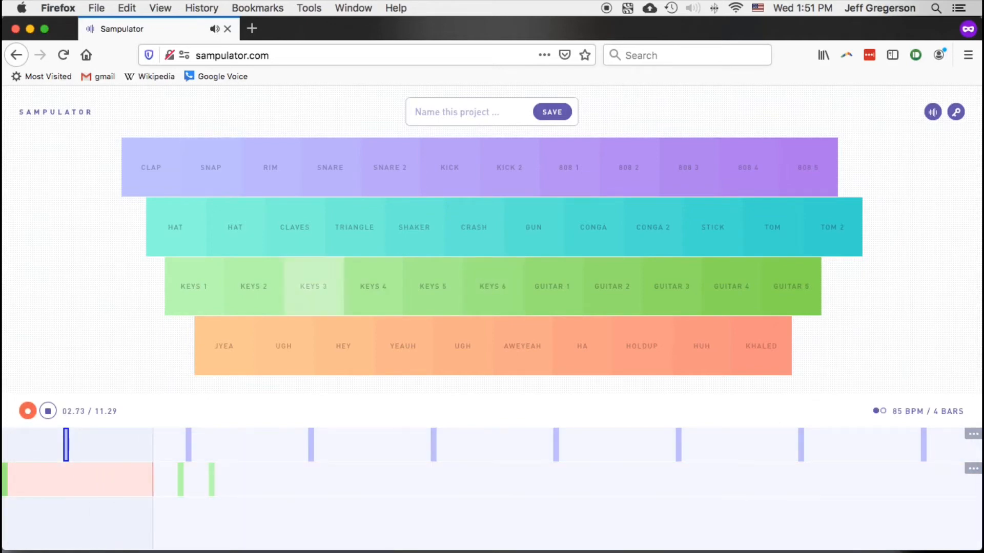
pyautogui.press('g')
pyautogui.press('f')
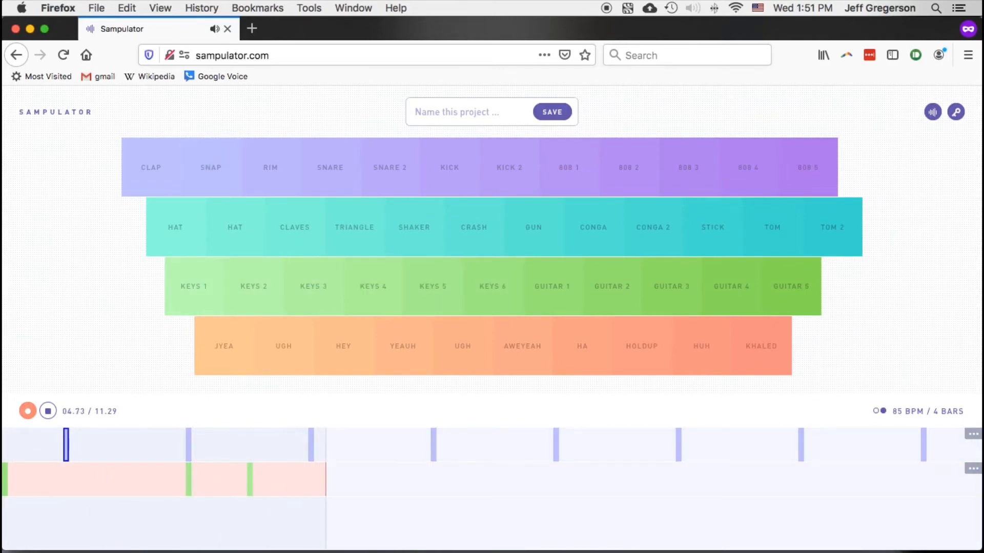
pyautogui.press('h')
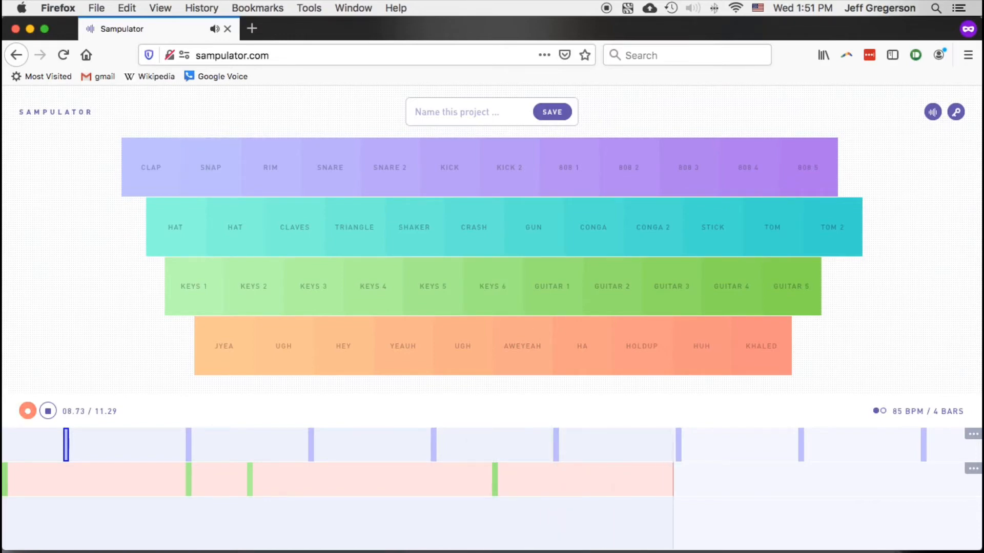
pyautogui.press('g')
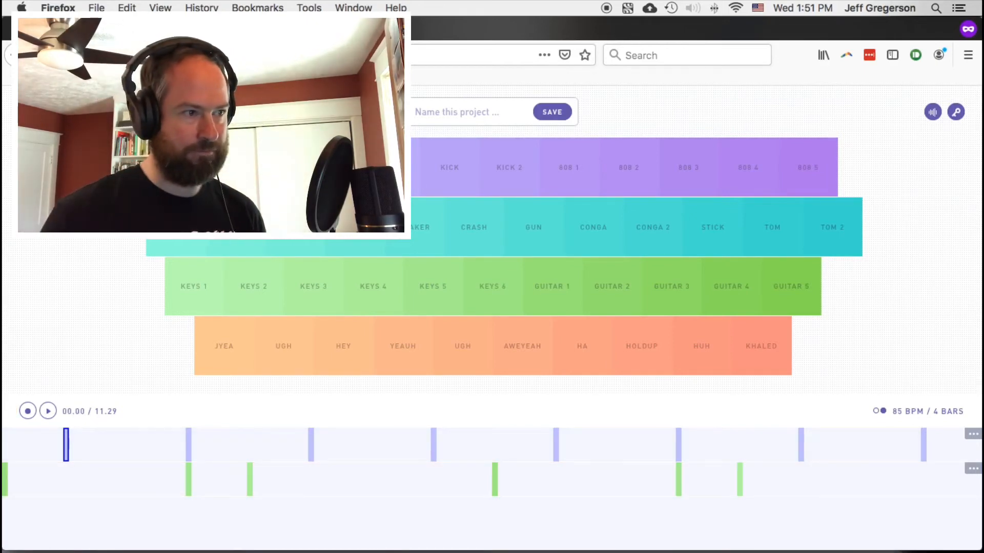
pyautogui.press('space')
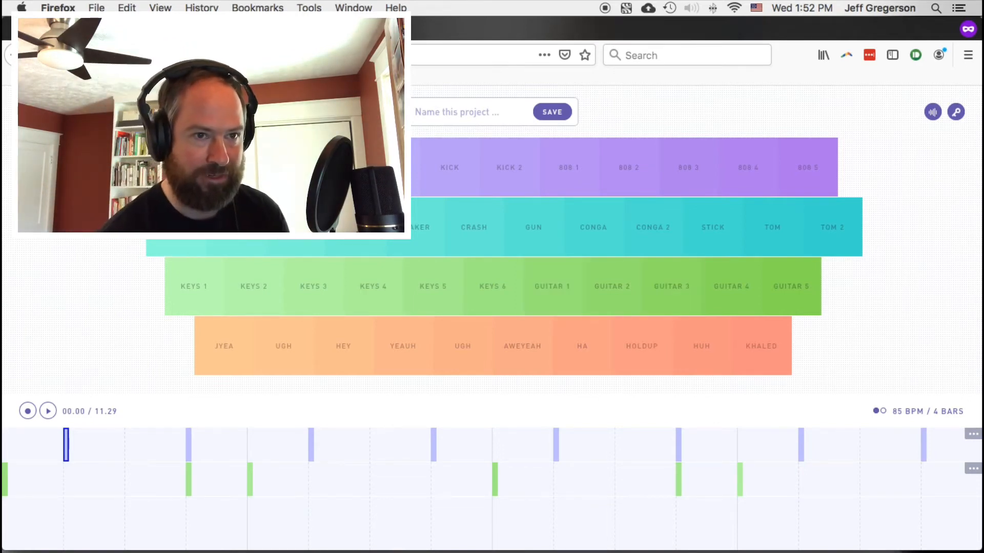
# Audition the keys 6 sample and the guitar 1 to guitar 5 samples without recording
pyautogui.press('k')
pyautogui.press('j')
pyautogui.press('h')
pyautogui.press('j')
pyautogui.press('k')
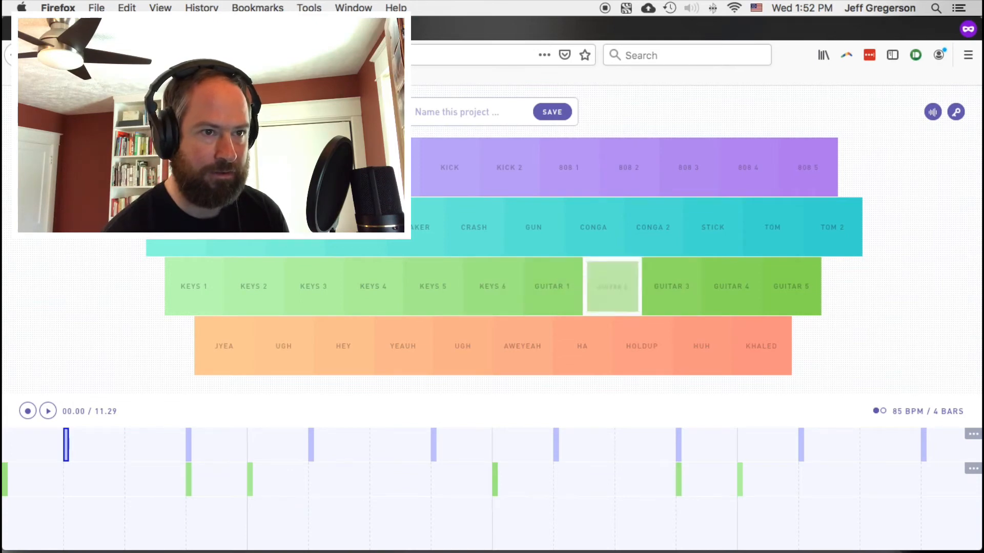
pyautogui.press('l')
pyautogui.press(';')
pyautogui.press("'")
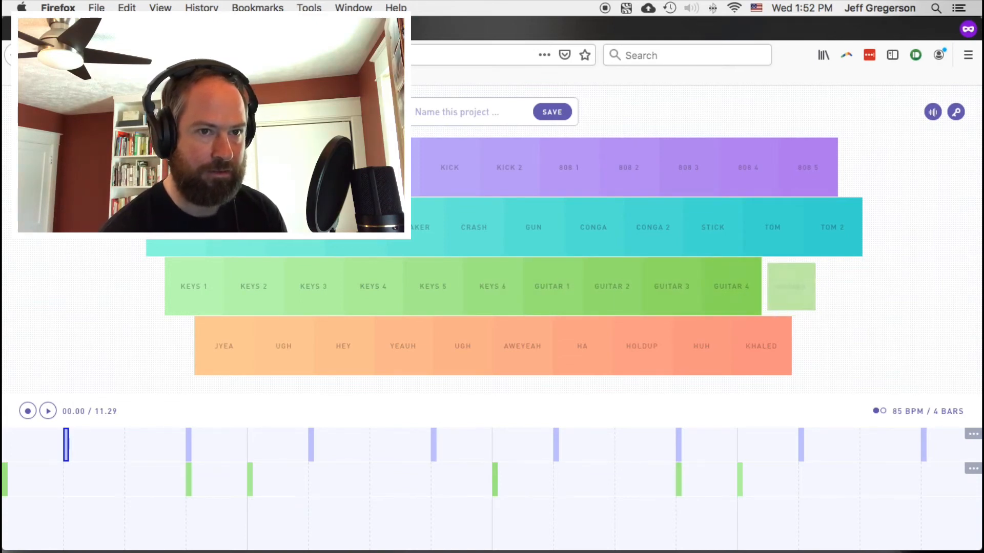
# Practise a melodic phrase with the guitar 1 to guitar 5 samples without recording
pyautogui.press(';')
pyautogui.press('l')
pyautogui.press(';')
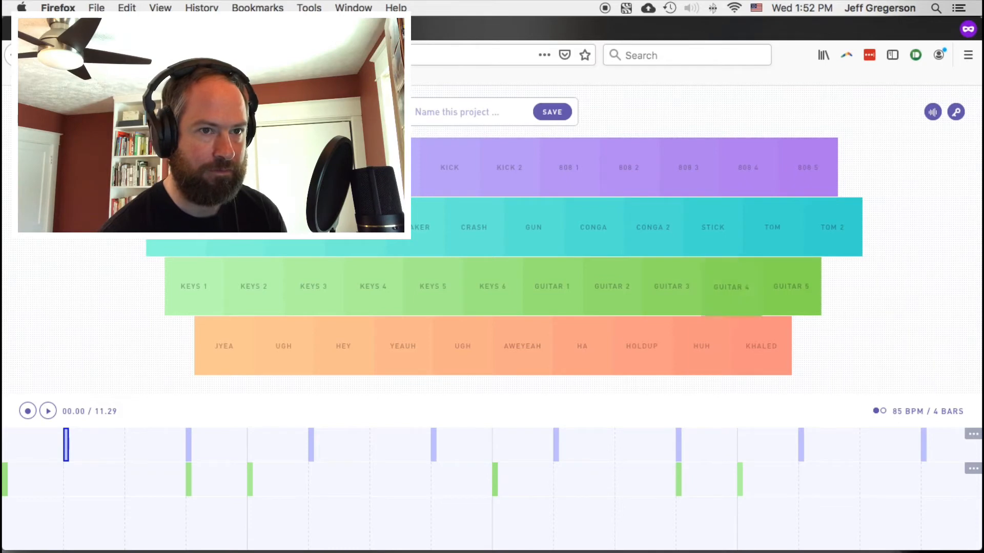
pyautogui.press(';')
pyautogui.press("'")
pyautogui.press('l')
pyautogui.press(';')
pyautogui.press('k')
pyautogui.press('j')
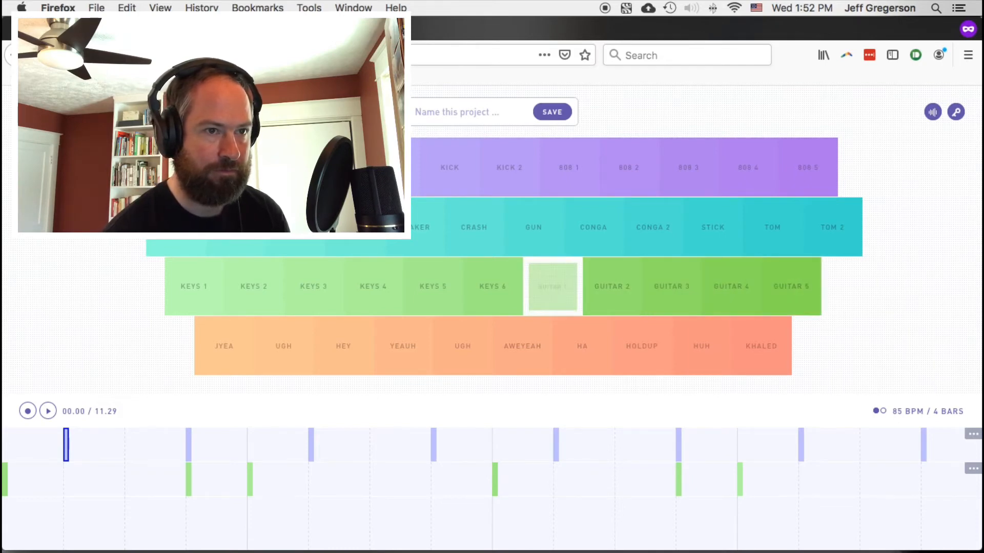
pyautogui.press('k')
pyautogui.press('l')
pyautogui.press(';')
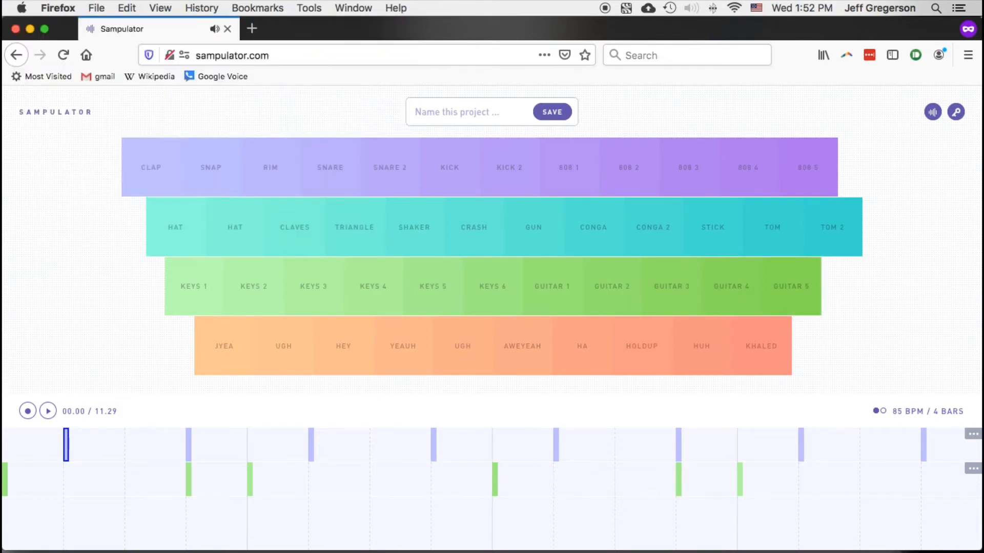
# Start recording a third track and enter guitar notes from the second half of bar 4 into the start of bar 1
pyautogui.press('Return')
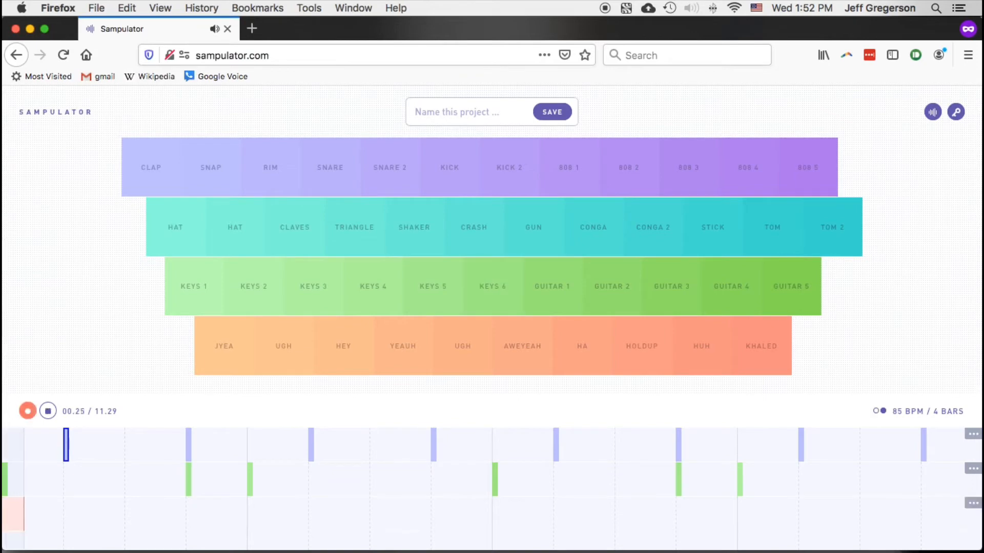
pyautogui.press('2')
pyautogui.press('g')
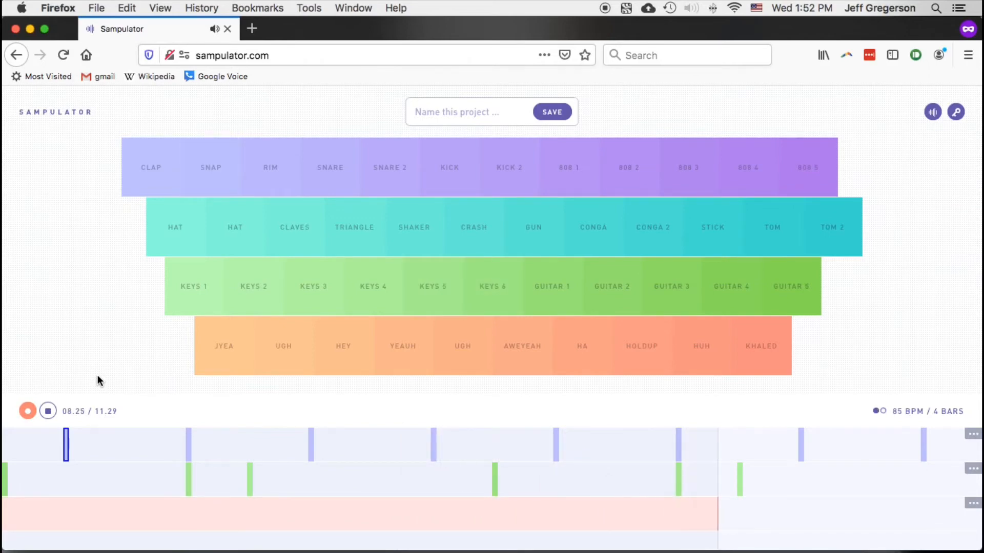
pyautogui.press('h')
pyautogui.press('j')
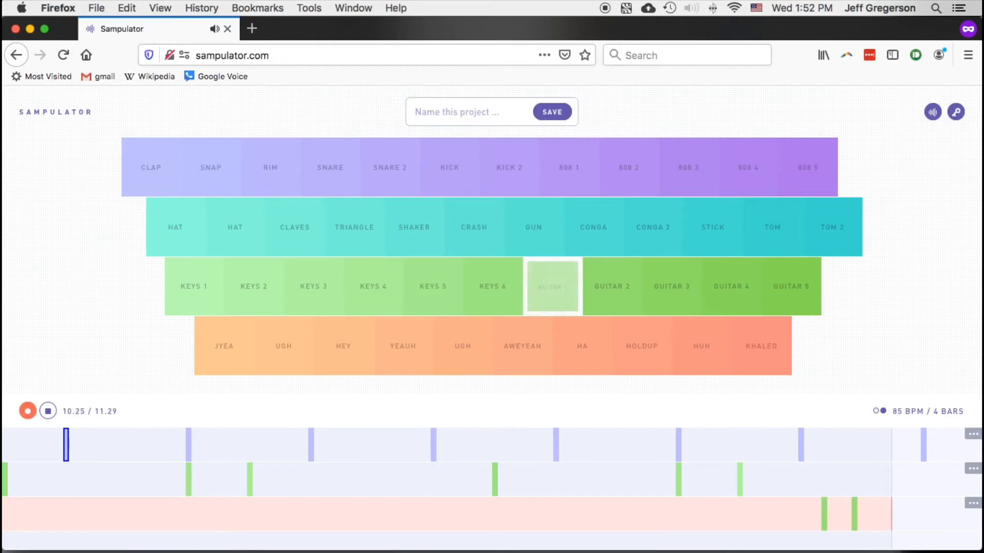
pyautogui.press('j')
pyautogui.press('k')
pyautogui.press('k')
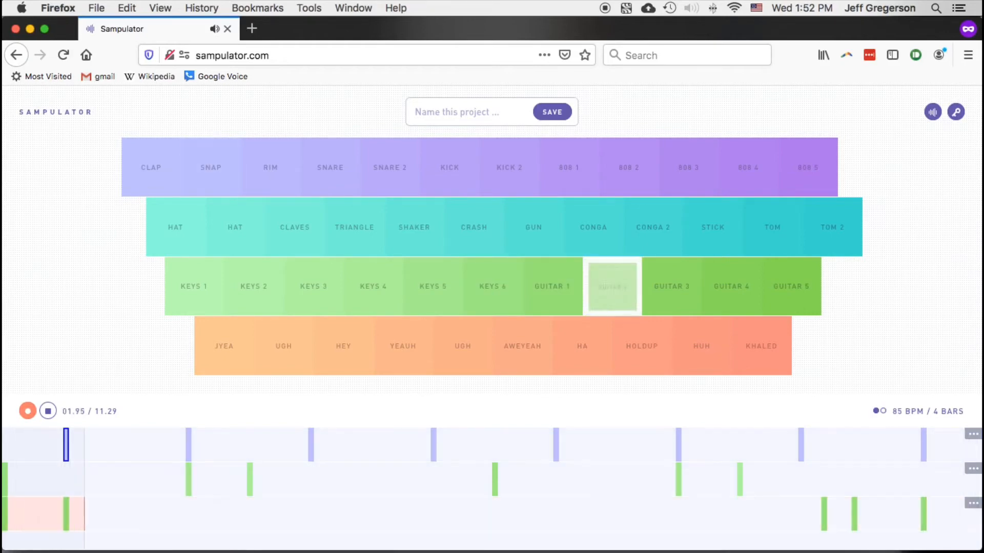
# Record a guitar melody with the guitar 1 to guitar 5 samples from bar 1 into bar 3 of the third track
pyautogui.press('l')
pyautogui.press(';')
pyautogui.press("'")
pyautogui.press('k')
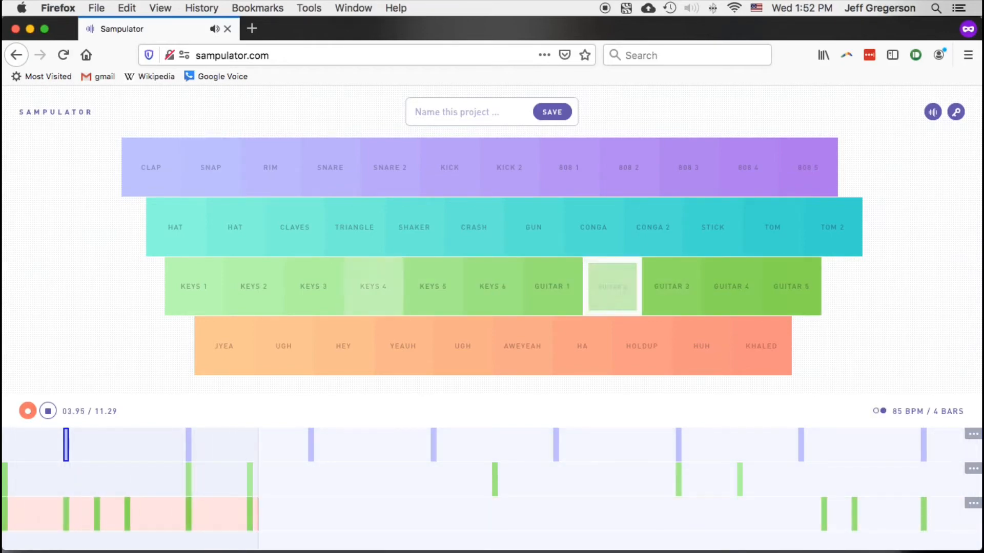
pyautogui.press('l')
pyautogui.press('j')
pyautogui.press(';')
pyautogui.press("'")
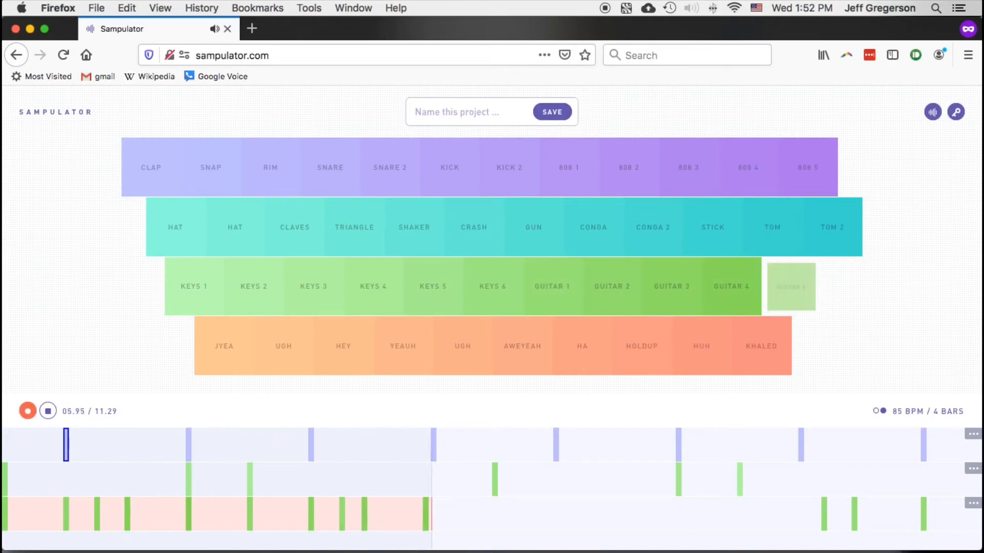
pyautogui.press('k')
pyautogui.press('j')
pyautogui.press('l')
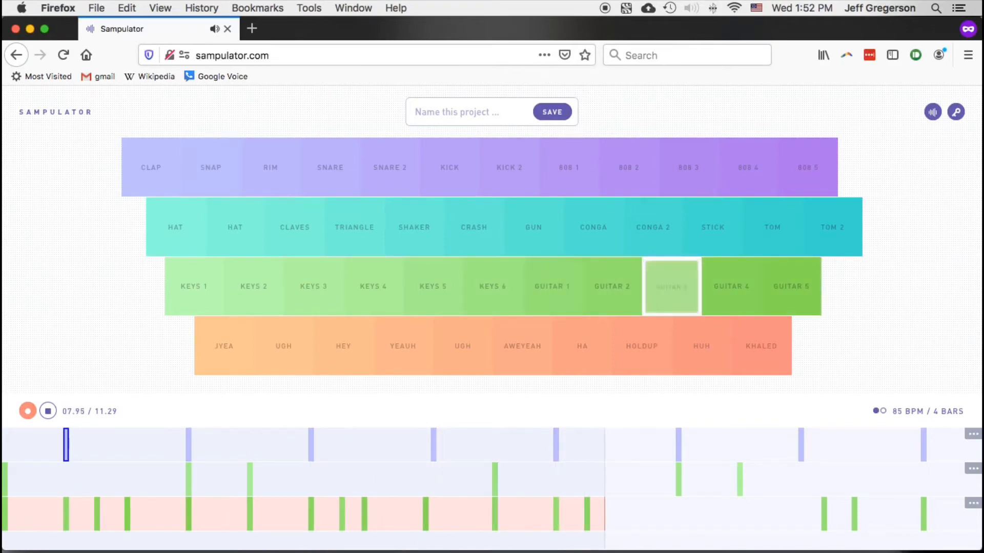
# Finish the guitar take through bar 4, then delete the third track
pyautogui.press(';')
pyautogui.press("'")
pyautogui.press('k')
pyautogui.press('k')
pyautogui.press('k')
pyautogui.press('k')
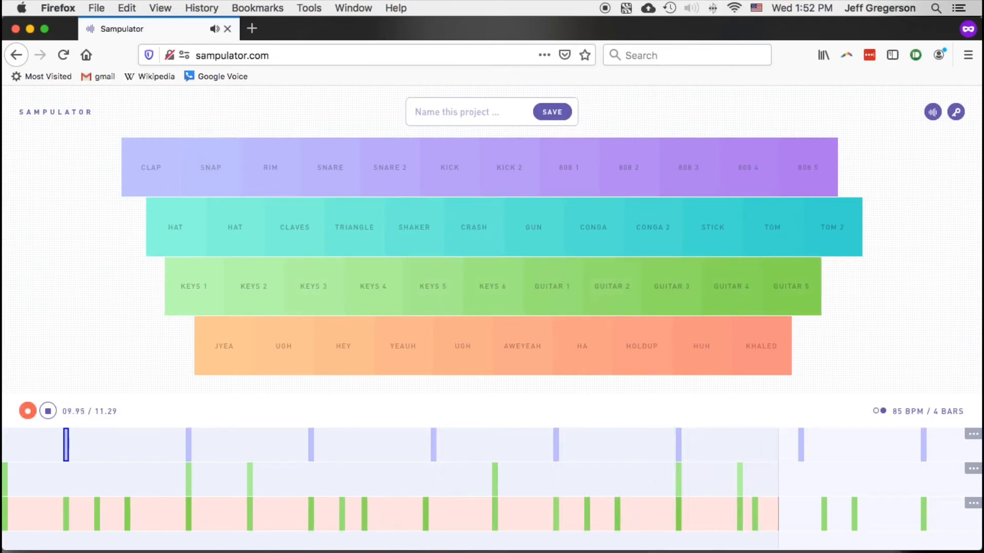
pyautogui.press('j')
pyautogui.press('j')
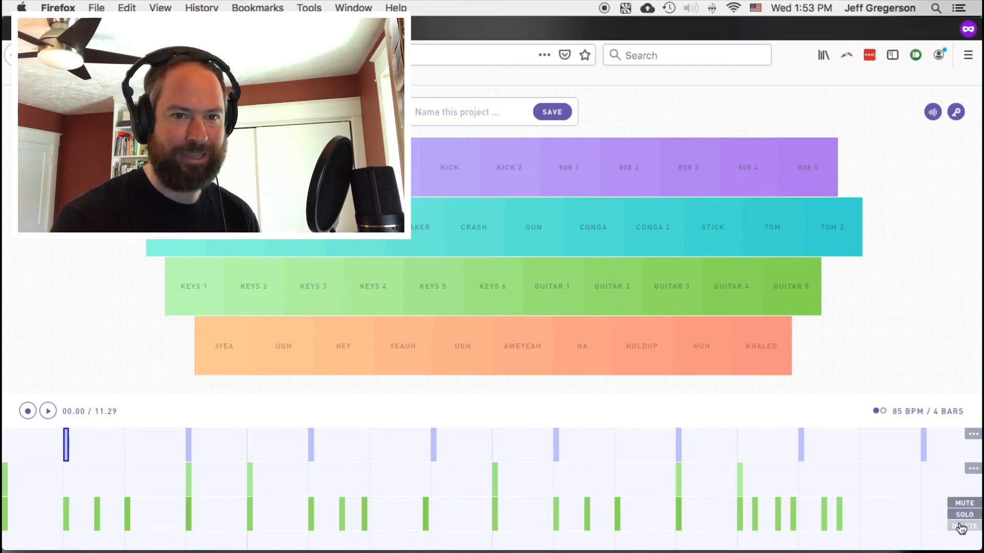
pyautogui.click(961, 528)
pyautogui.click(481, 332)
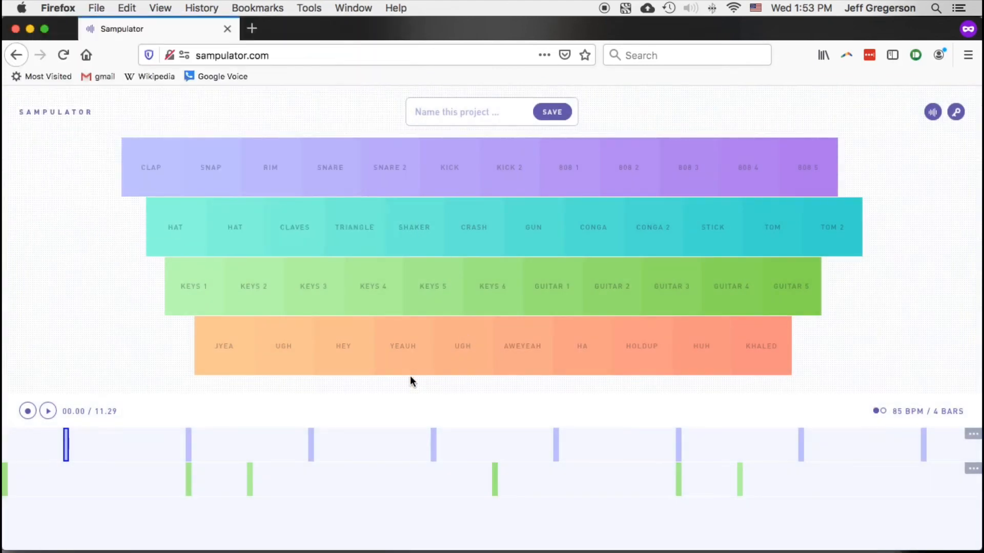
# Start recording a new third track and enter guitar 1, keys 6 and guitar 2 notes in bar 2
pyautogui.press('Return')
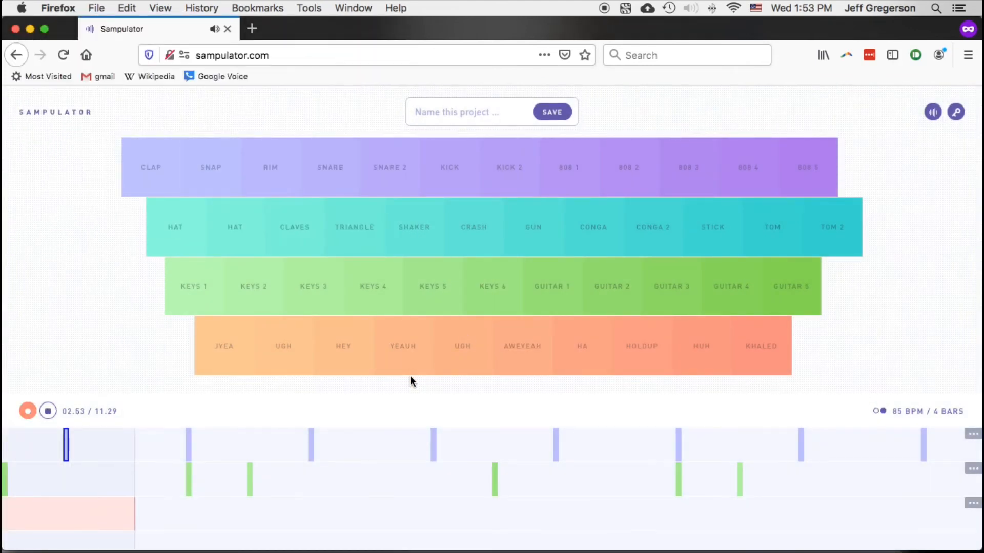
pyautogui.press('j')
pyautogui.press('j')
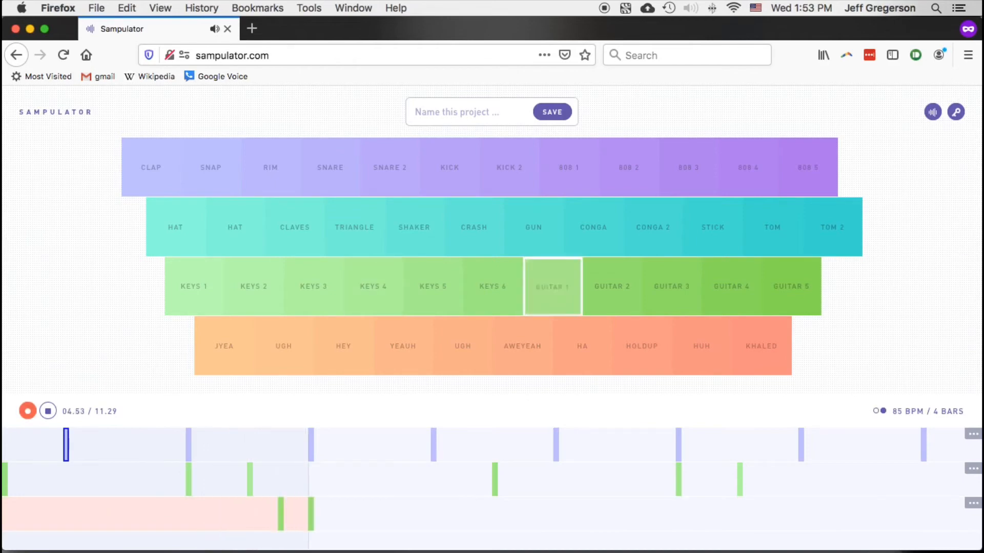
pyautogui.press('h')
pyautogui.press('k')
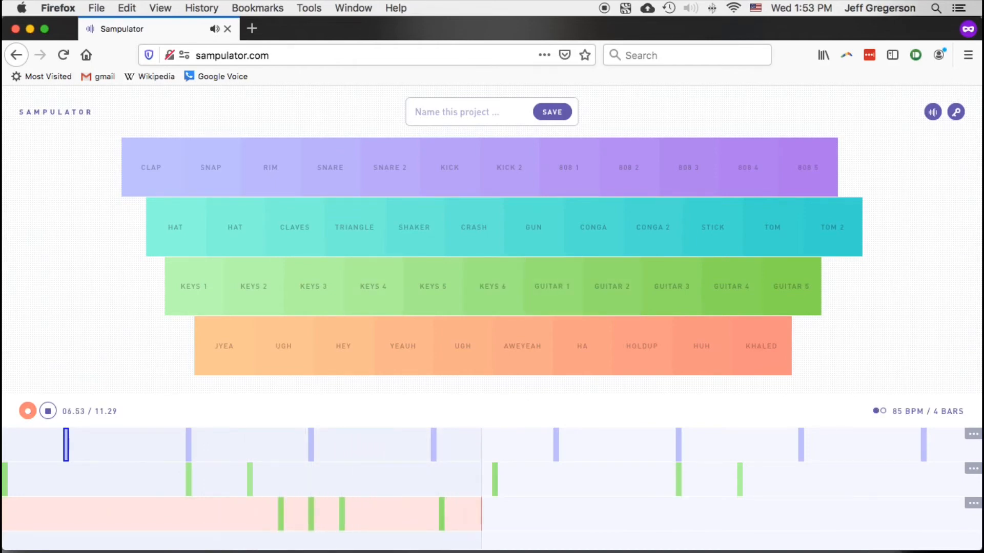
# Record keys 6 and guitar 1 to guitar 5 notes through bars 3 and 4 of the third track
pyautogui.press('h')
pyautogui.press('k')
pyautogui.press('l')
pyautogui.press('j')
pyautogui.press('k')
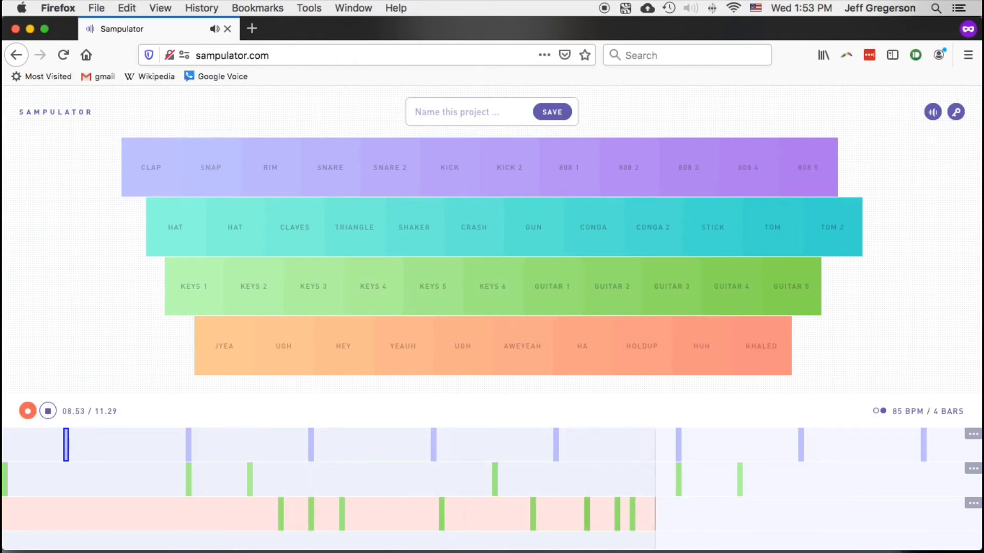
pyautogui.press('k')
pyautogui.press('k')
pyautogui.press('j')
pyautogui.press('l')
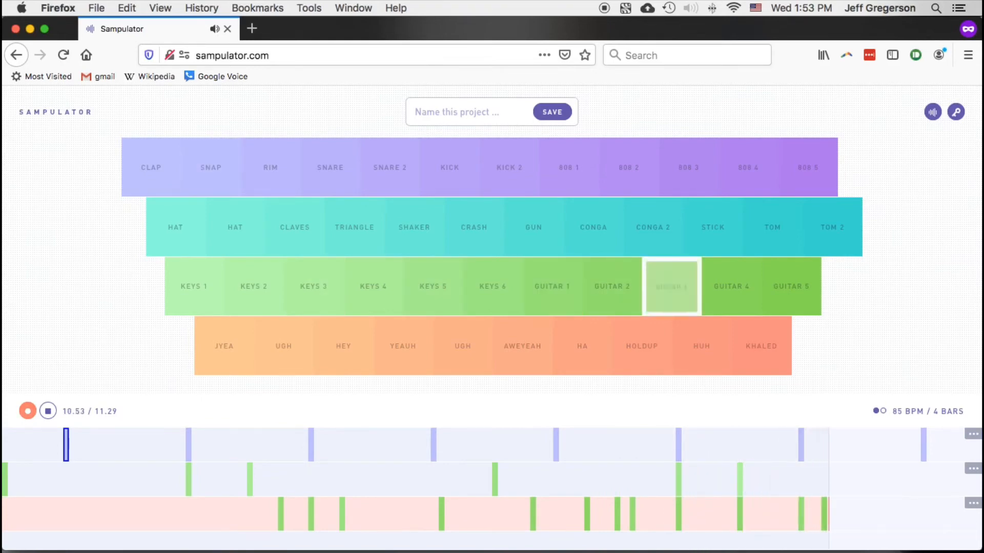
pyautogui.press(';')
pyautogui.press("'")
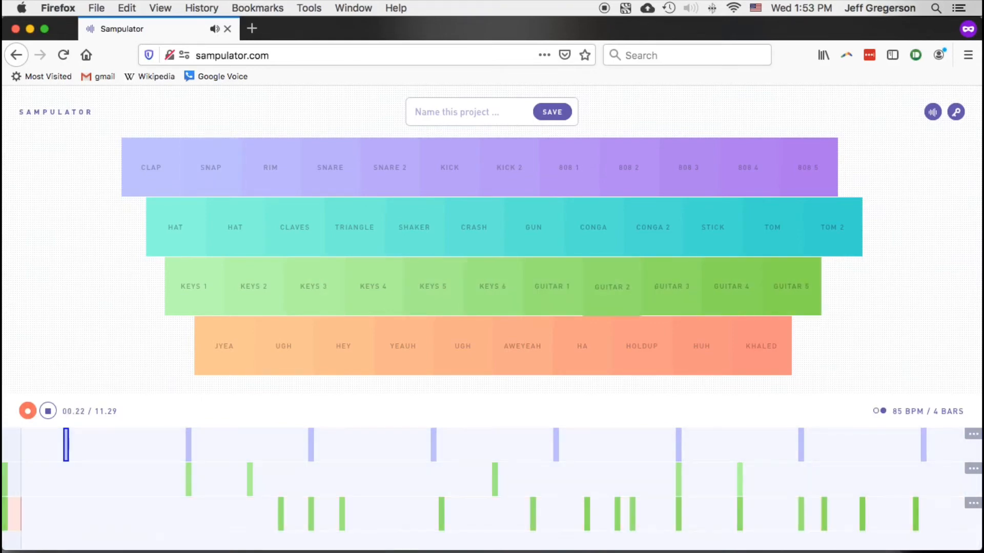
# Keep recording into bars 1 and 2 of the third track with guitar 1, 2 and 3 and keys 6 notes
pyautogui.press('k')
pyautogui.press('j')
pyautogui.press('l')
pyautogui.press('k')
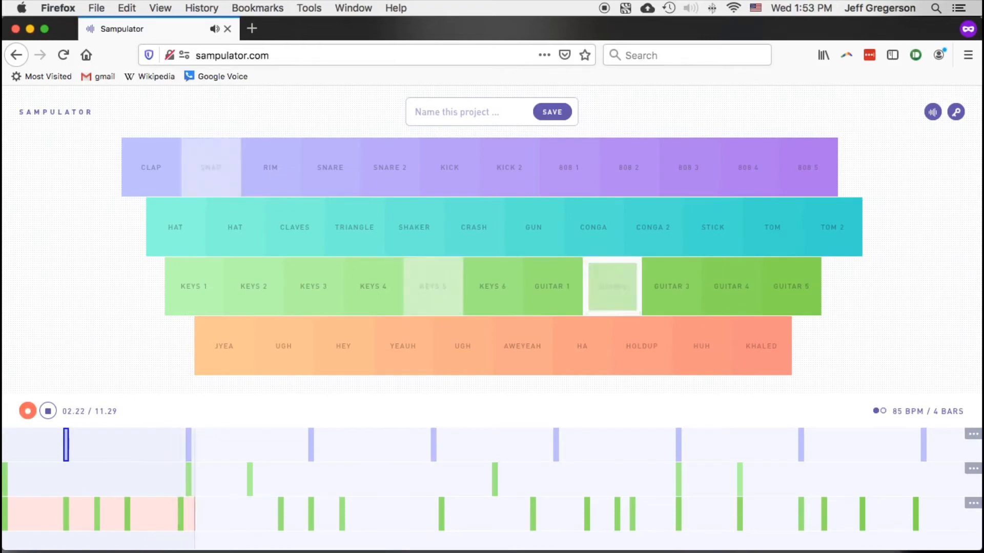
pyautogui.press('k')
pyautogui.press('j')
pyautogui.press('h')
pyautogui.press('l')
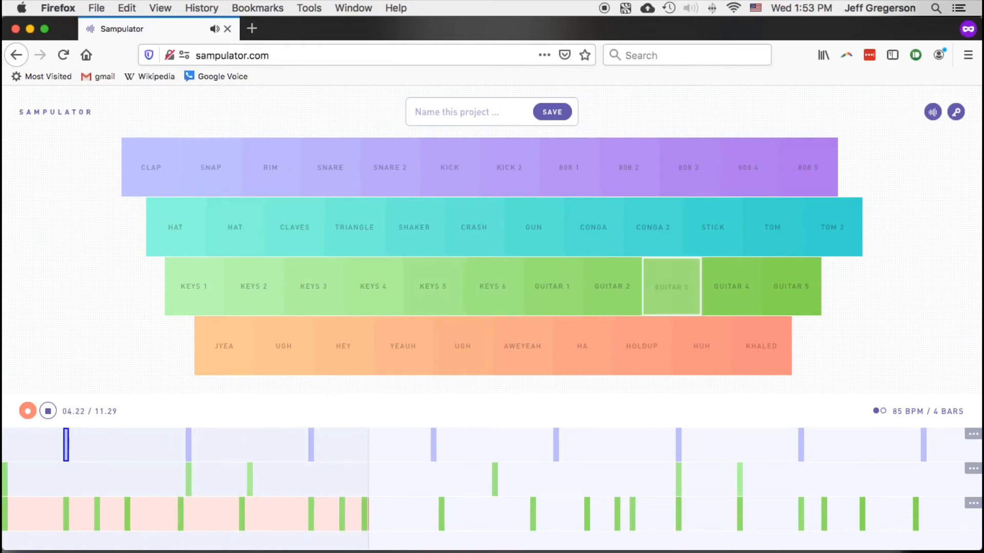
pyautogui.press('k')
pyautogui.press('j')
pyautogui.press('k')
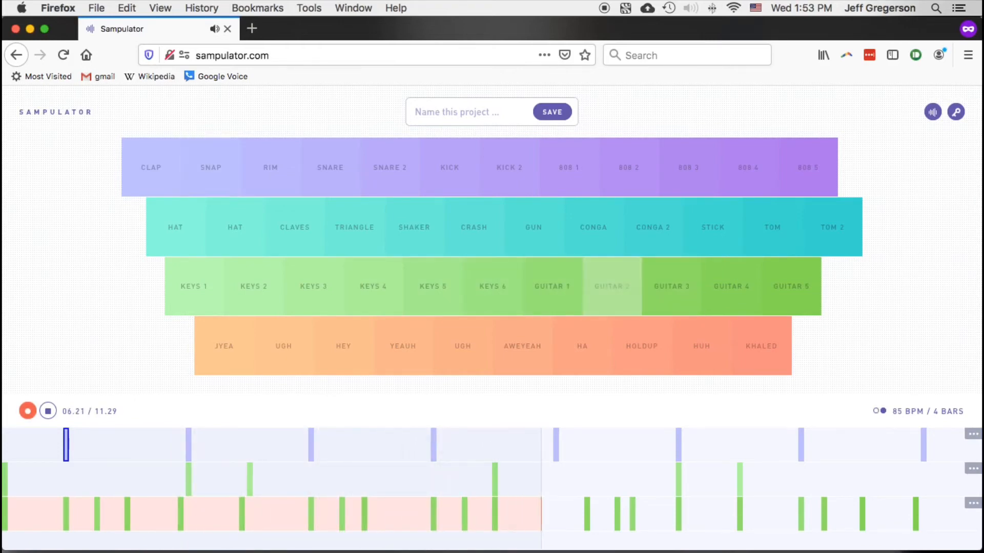
# Overdub bars 3 and 4 of the third track with guitar 1, 2 and 3 notes, ending on guitar 4 and guitar 5
pyautogui.press('j')
pyautogui.press('l')
pyautogui.press('k')
pyautogui.press('j')
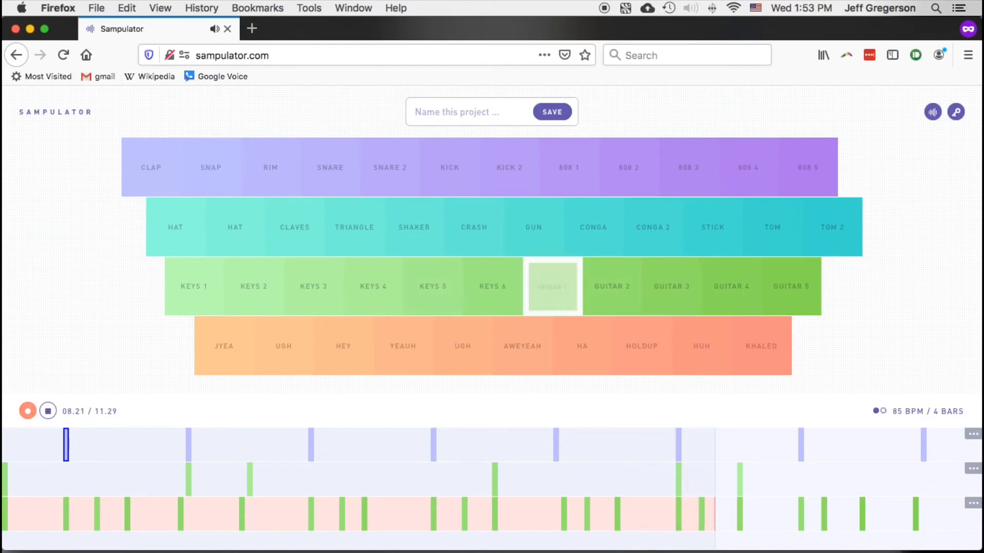
pyautogui.press('l')
pyautogui.press('k')
pyautogui.press('j')
pyautogui.press(';')
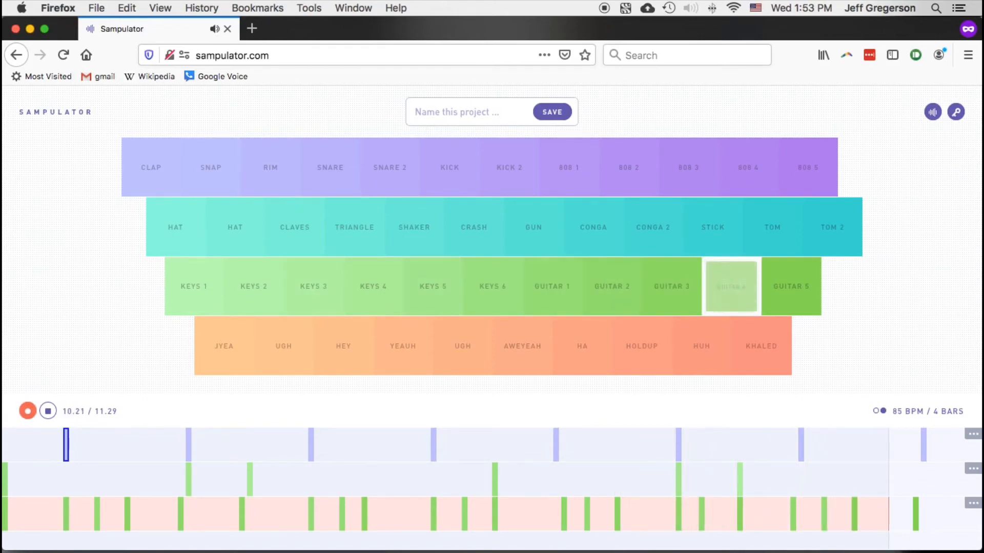
pyautogui.press("'")
# Re-record bars 1 and 2 of the third track using only the guitar 1, guitar 2 and guitar 3 samples
pyautogui.press('k')
pyautogui.press('j')
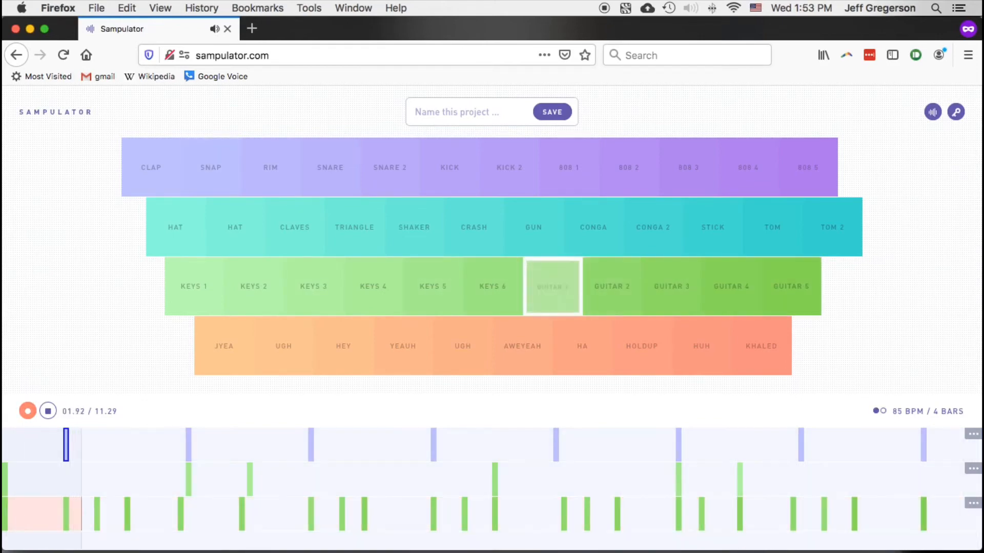
pyautogui.press('k')
pyautogui.press('l')
pyautogui.press('l')
pyautogui.press('k')
pyautogui.press('j')
pyautogui.press('k')
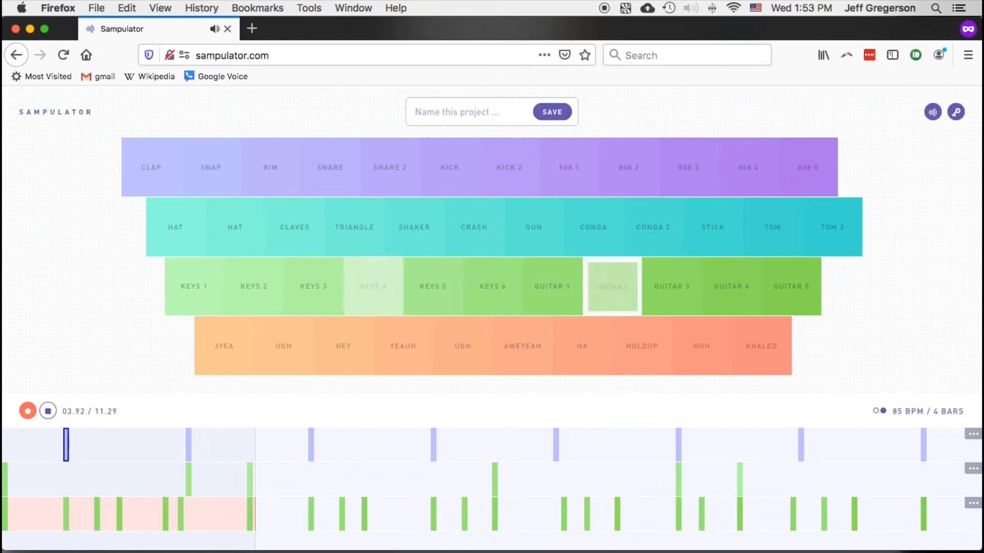
pyautogui.press('j')
pyautogui.press('k')
pyautogui.press('l')
pyautogui.press('l')
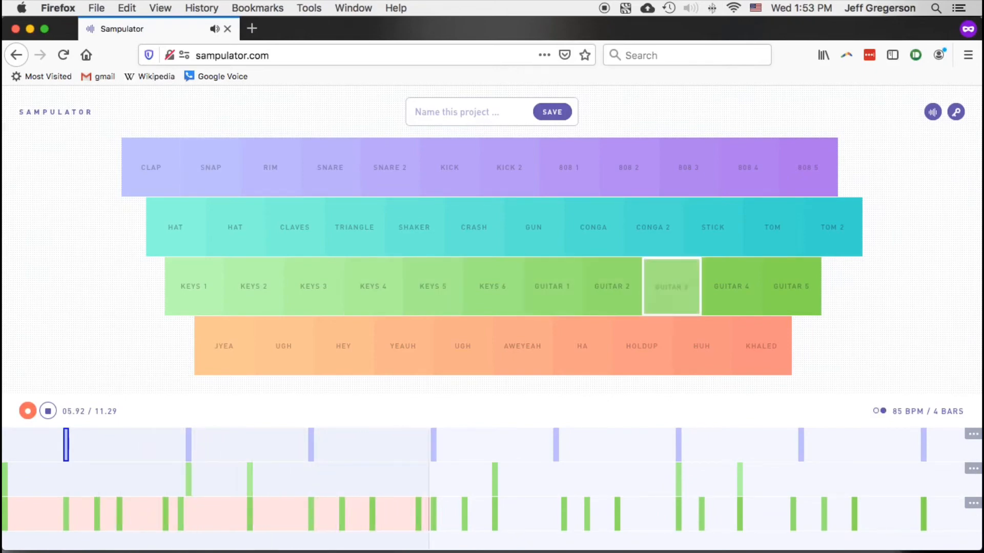
# Finish the guitar pass over bars 3 and 4 of the third track, closing it with guitar 3, 4 and 5
pyautogui.press('j')
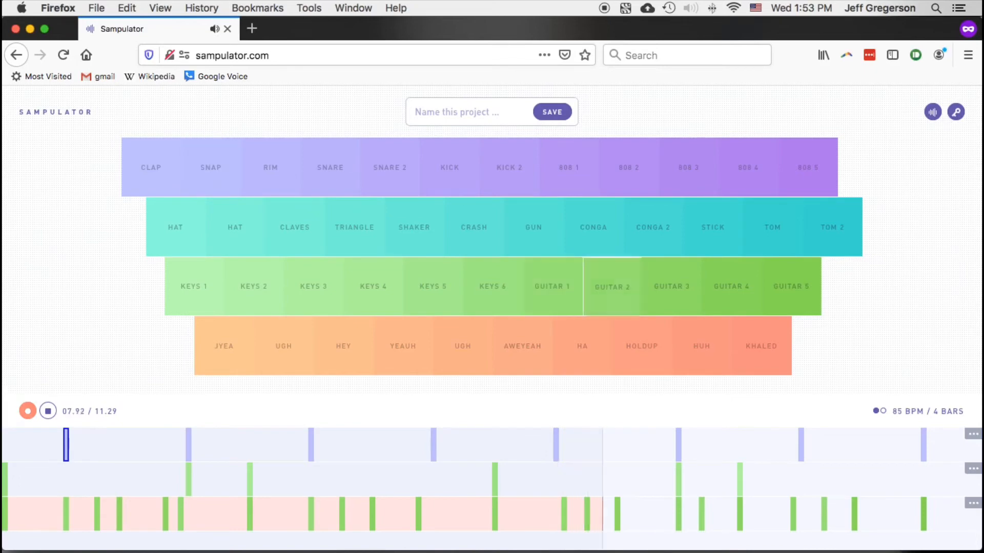
pyautogui.press('l')
pyautogui.press('l')
pyautogui.press('j')
pyautogui.press('k')
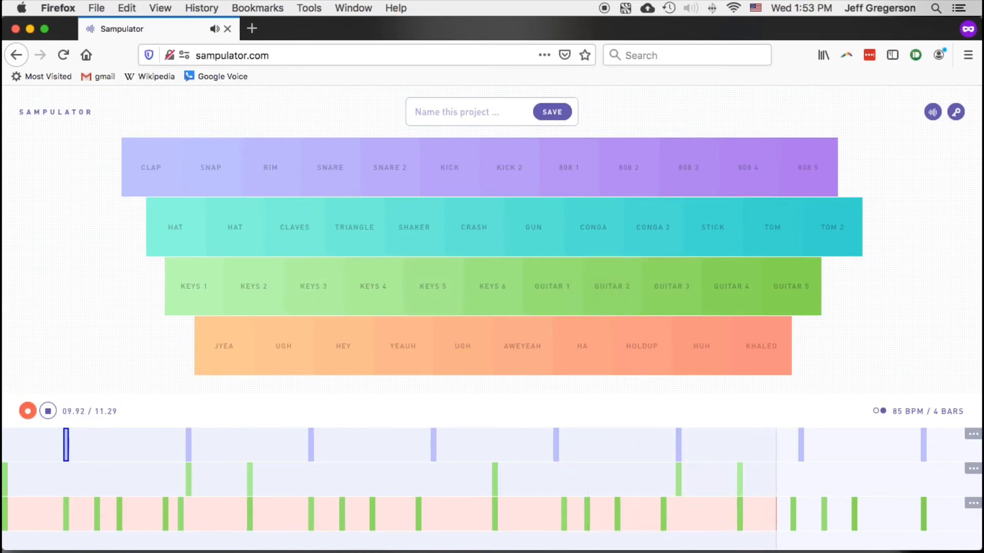
pyautogui.press('j')
pyautogui.press('l')
pyautogui.press(';')
pyautogui.press("'")
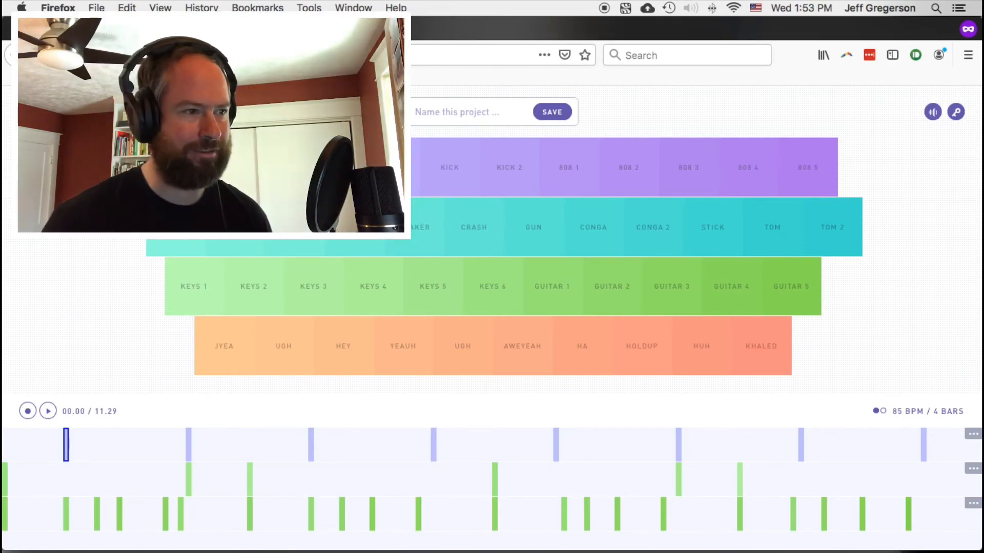
# Play back the loop, then delete the third track
pyautogui.press('space')
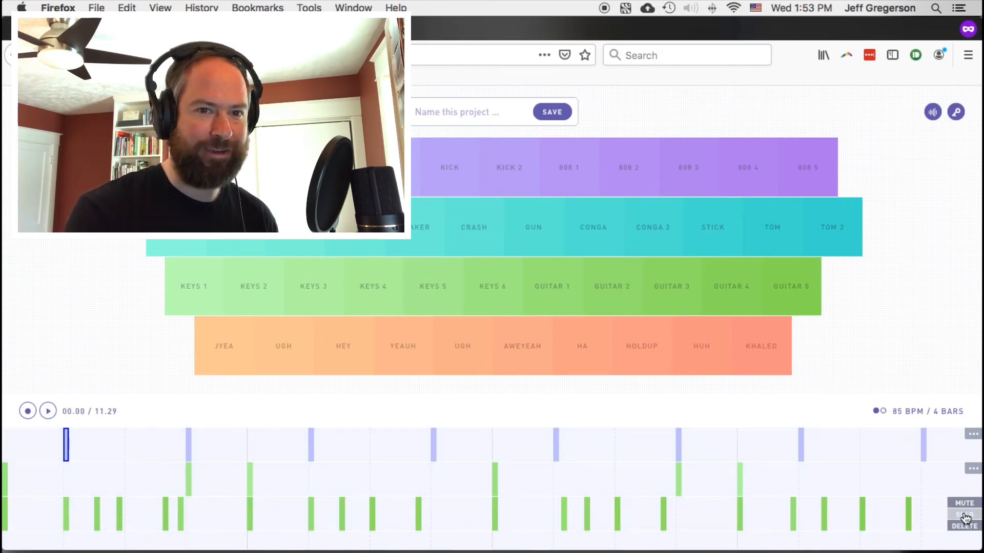
pyautogui.click(958, 527)
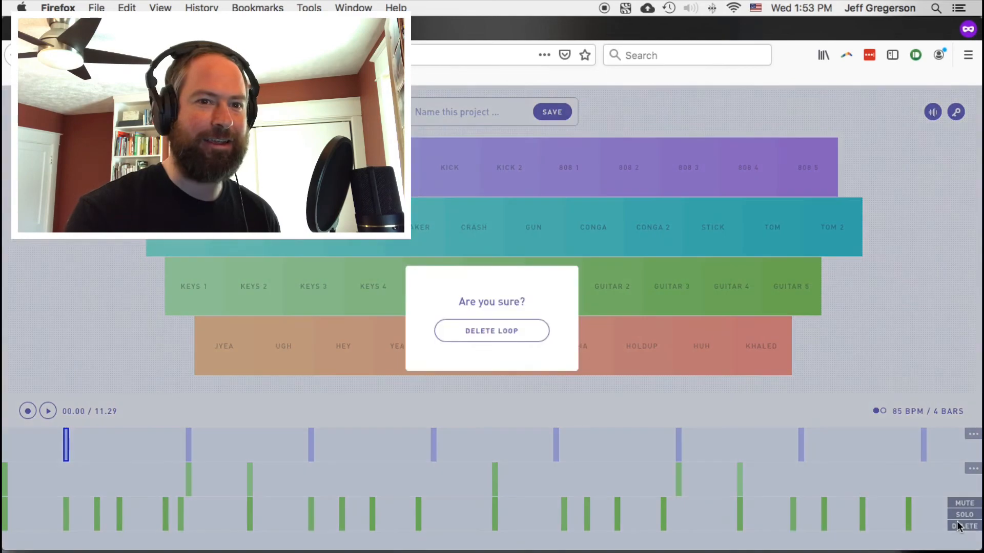
pyautogui.click(524, 324)
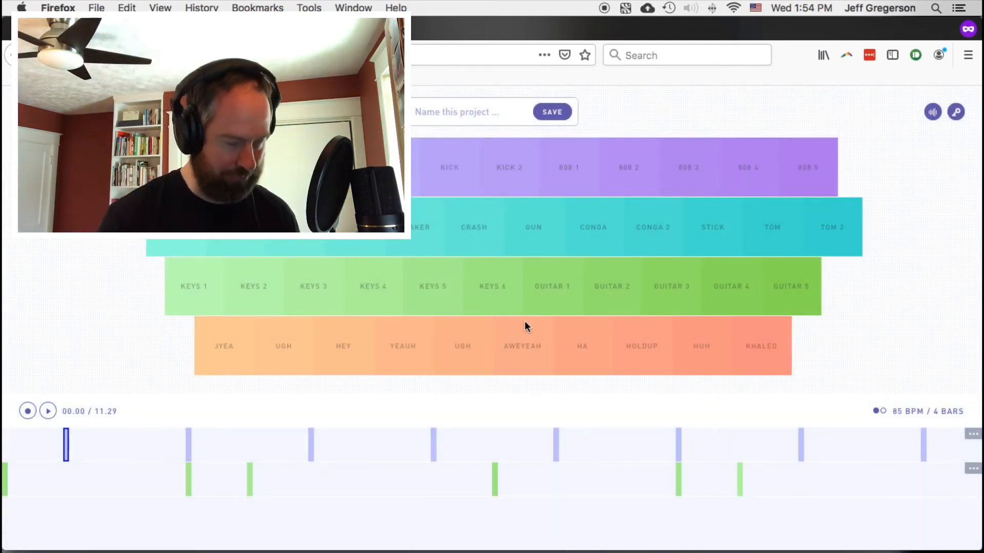
# Start recording a new third track and enter guitar 2 and guitar 3 notes across bars 1 and 2
pyautogui.press('Return')
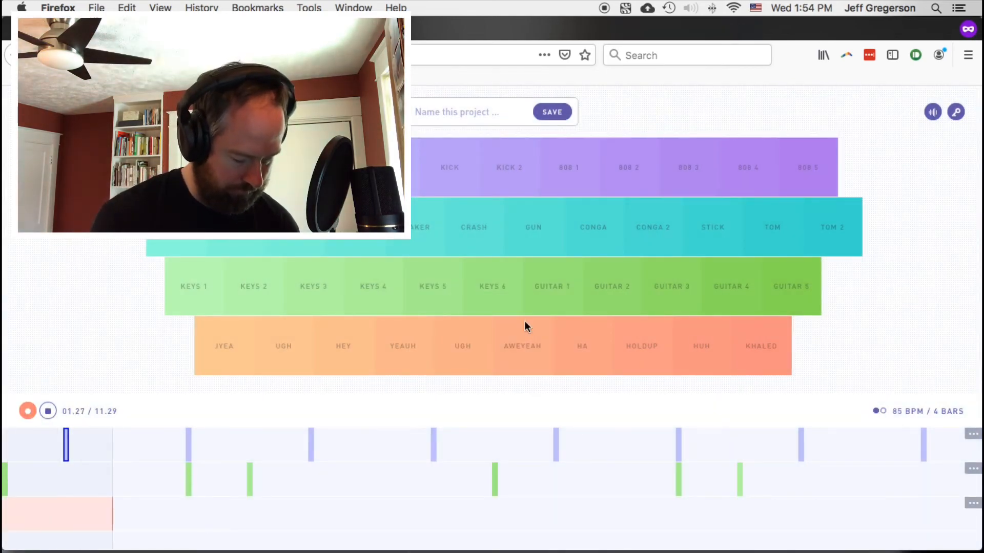
pyautogui.press('k')
pyautogui.press('l')
pyautogui.press('k')
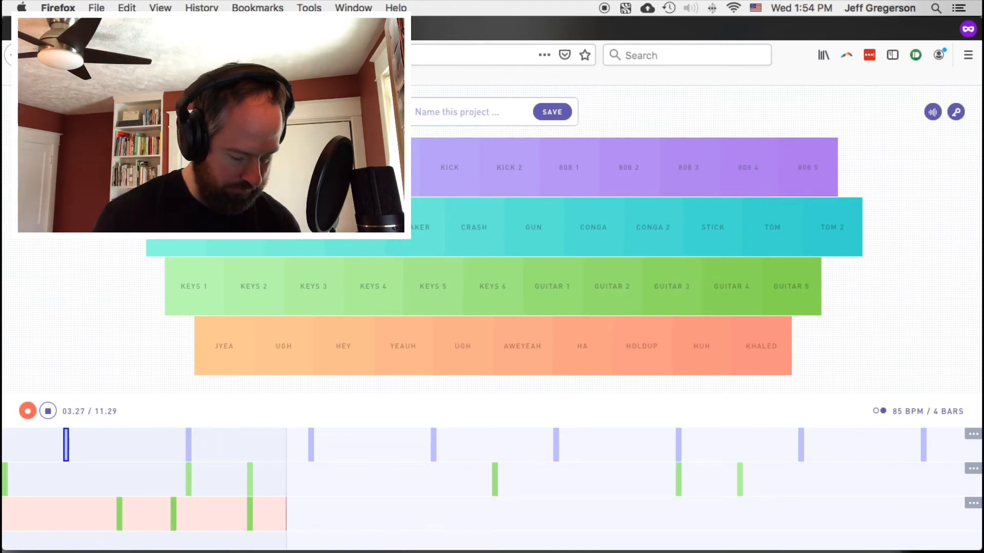
pyautogui.press('k')
pyautogui.press('k')
pyautogui.press('l')
pyautogui.press('l')
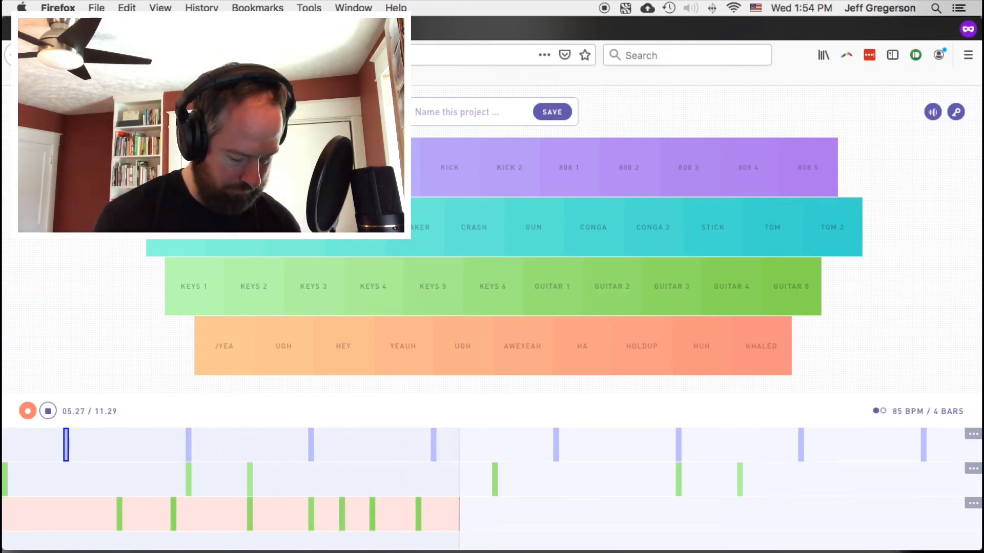
# Continue the new guitar take through bars 3 and 4 with guitar 1, 2 and 3, ending on guitar 4 and guitar 5
pyautogui.press('k')
pyautogui.press('j')
pyautogui.press('j')
pyautogui.press('j')
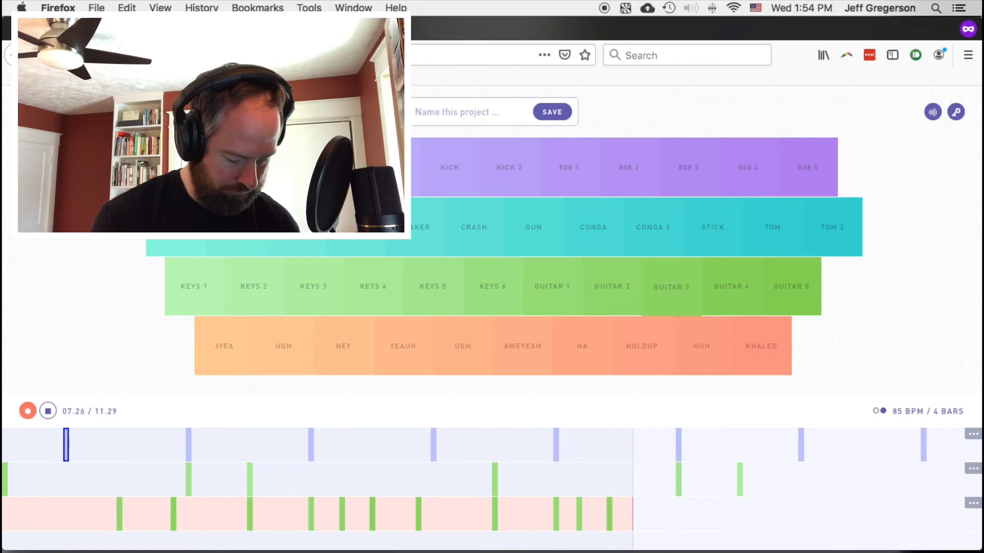
pyautogui.press('l')
pyautogui.press('k')
pyautogui.press('j')
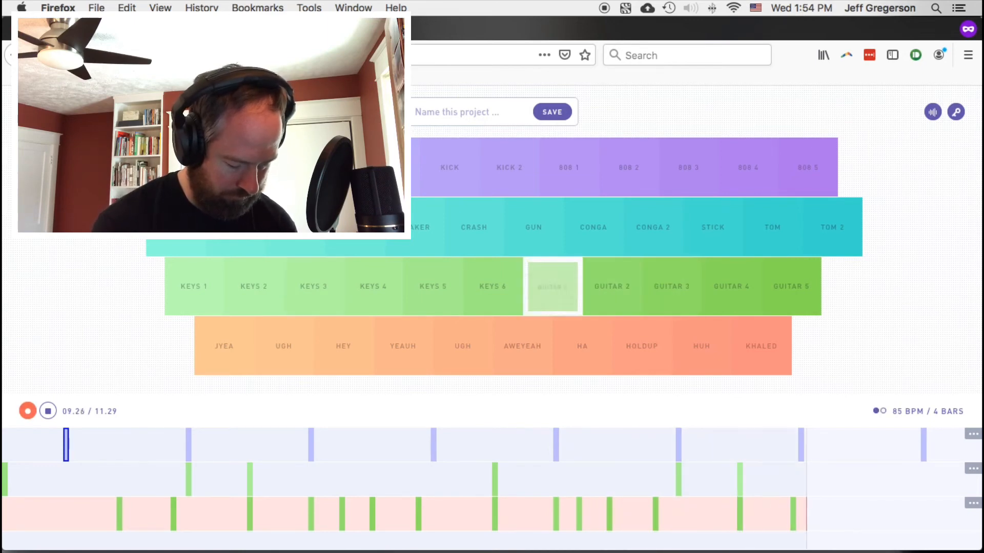
pyautogui.press('j')
pyautogui.press(';')
pyautogui.press("'")
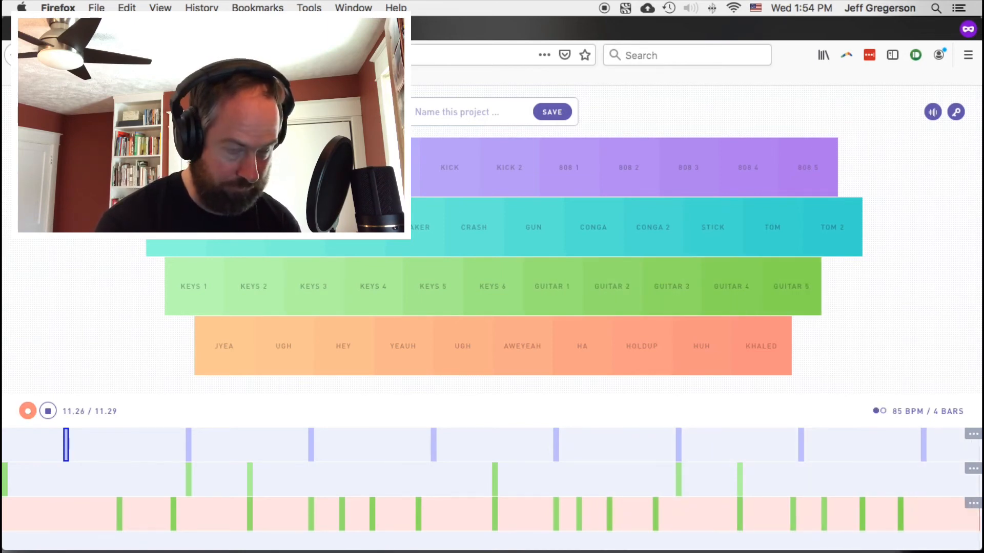
# Fill in the guitar melody on a second recording pass from bar 1 to bar 4 of the third track, then play back the loop
pyautogui.press('k')
pyautogui.press('j')
pyautogui.press('k')
pyautogui.press('l')
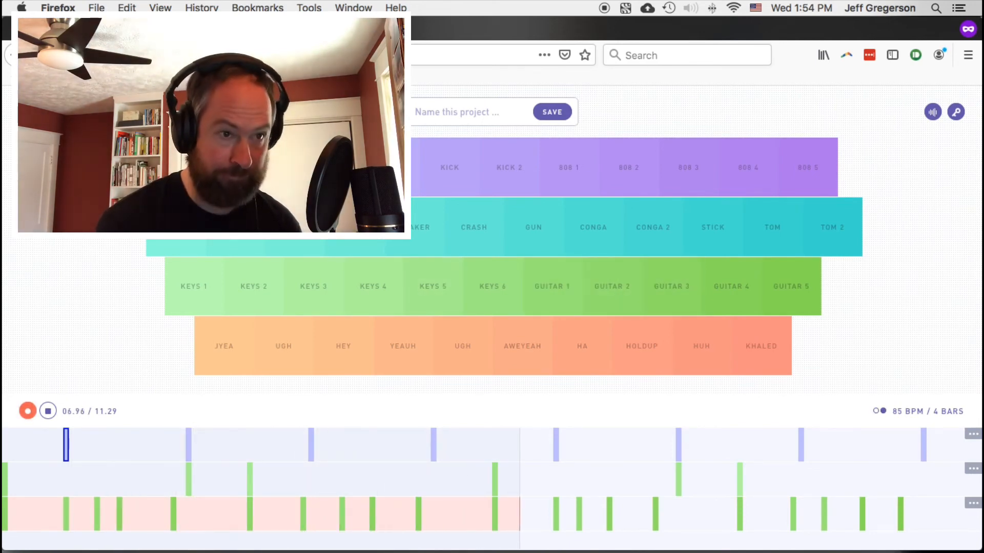
pyautogui.press('l')
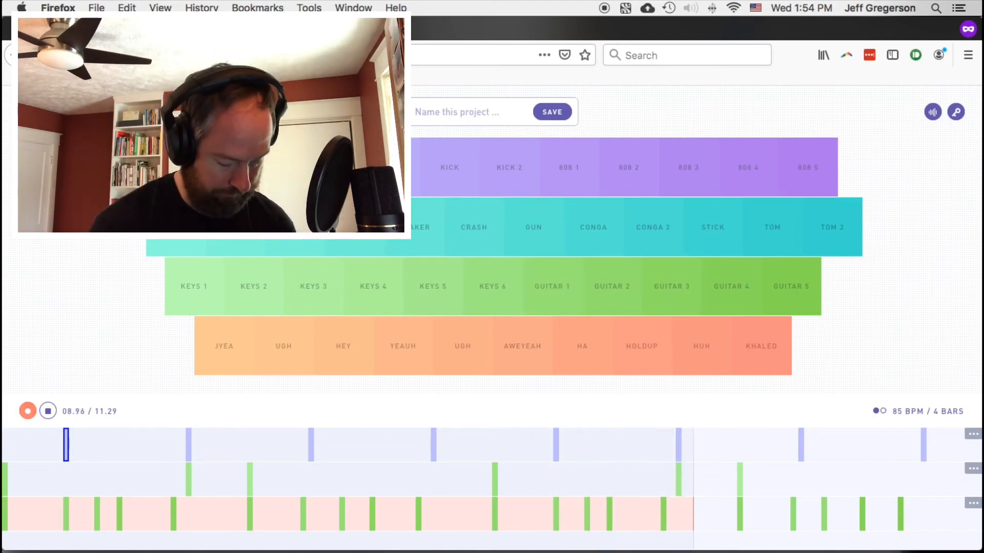
pyautogui.press('j')
pyautogui.press('j')
pyautogui.press(';')
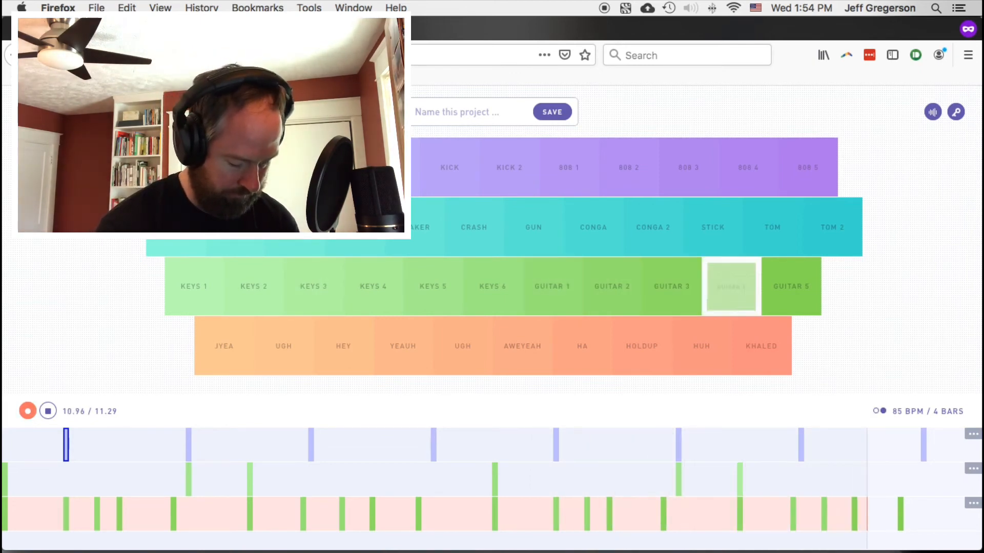
pyautogui.press("'")
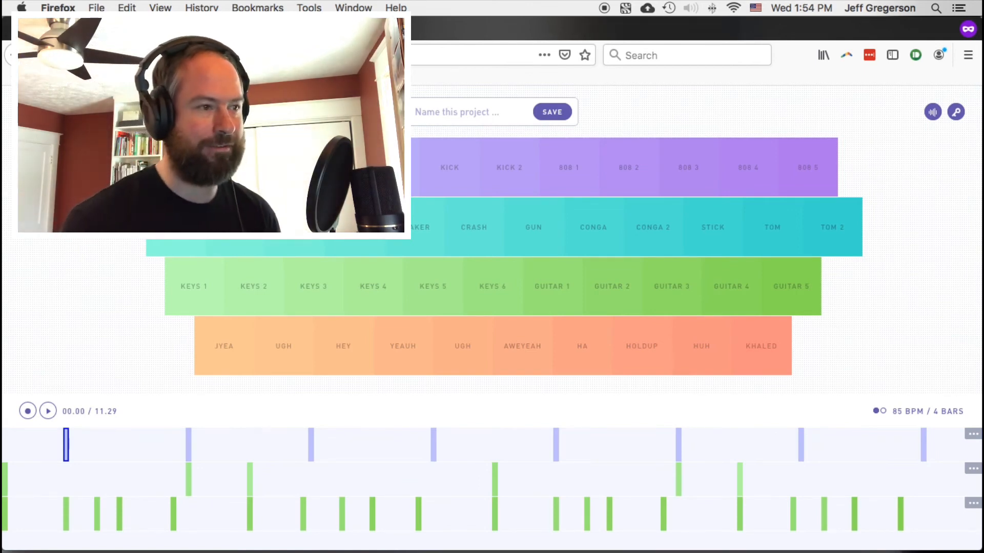
pyautogui.press('space')
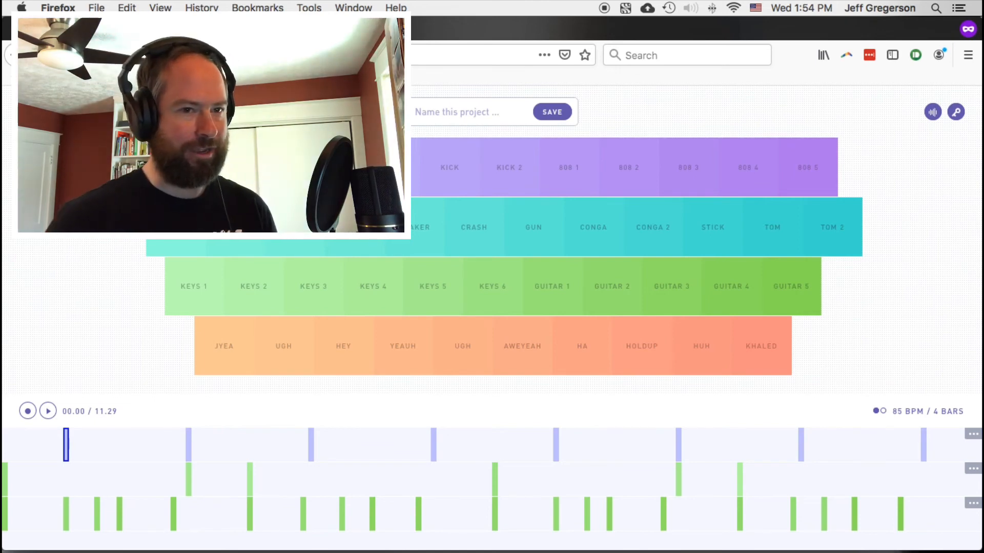
# Record a fourth track with a single percussion sample at the start of bar 1 and play back the loop
pyautogui.press('Return')
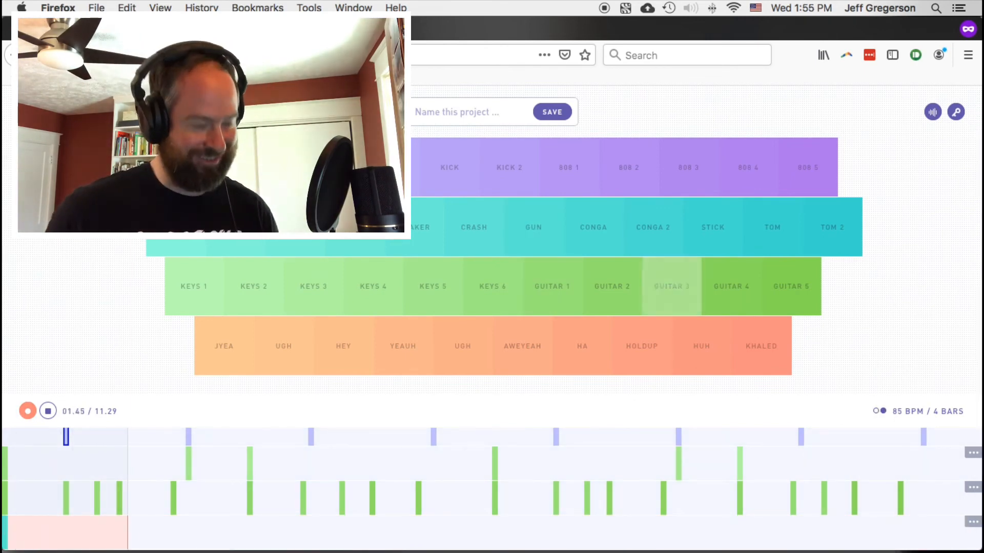
pyautogui.press('space')
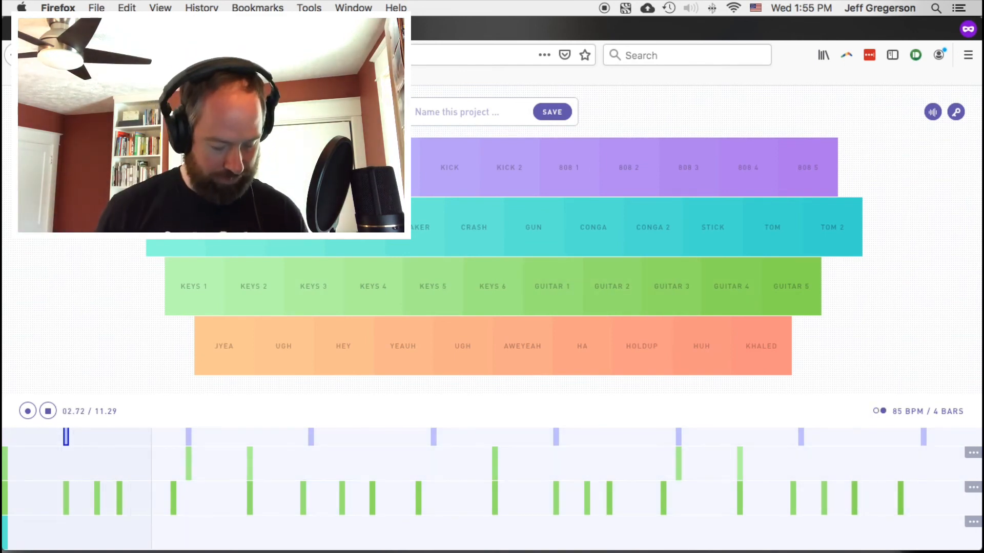
pyautogui.press('space')
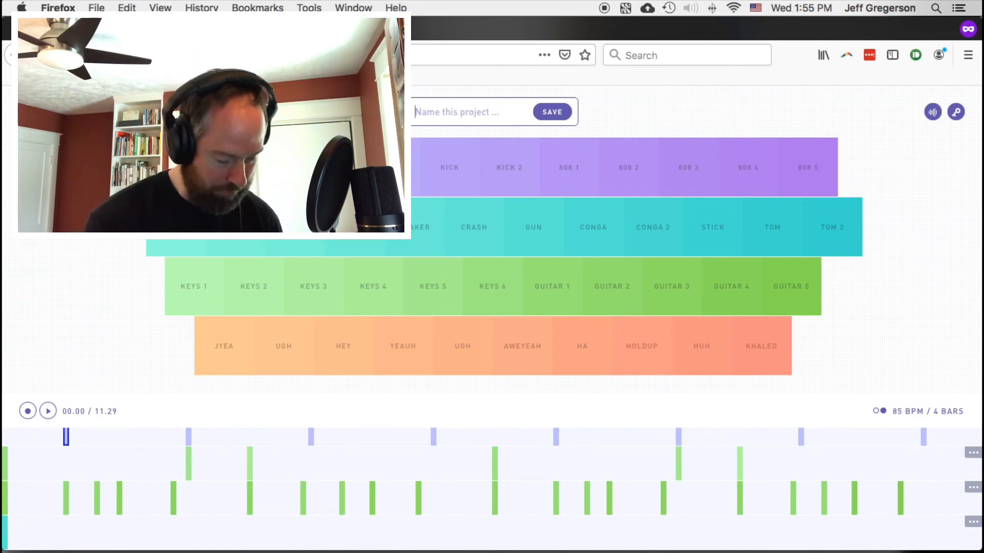
# Name the project with the creator's first name followed by "Nice Beat", then save it by choosing to sign in with Twitter
pyautogui.write('Jeff Nice Beat')
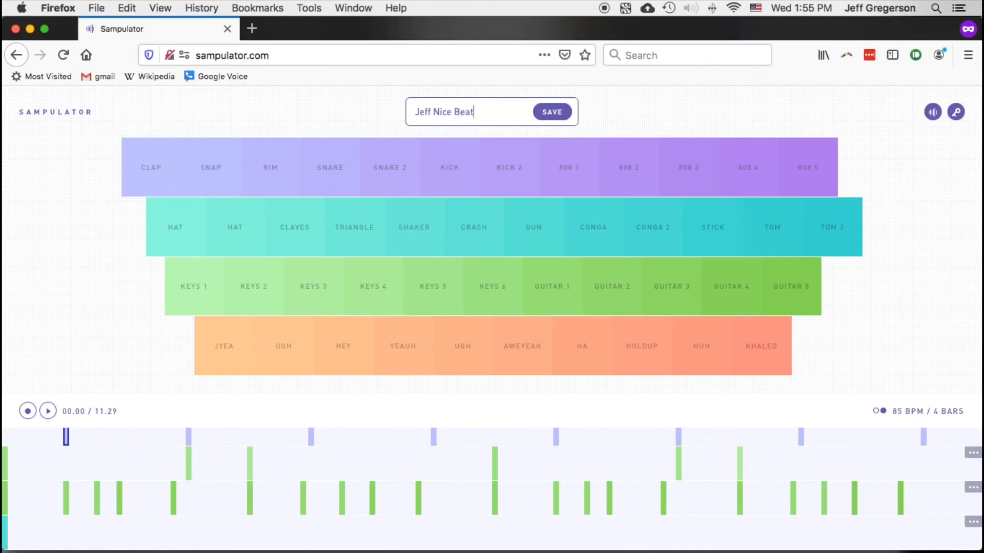
pyautogui.click(552, 112)
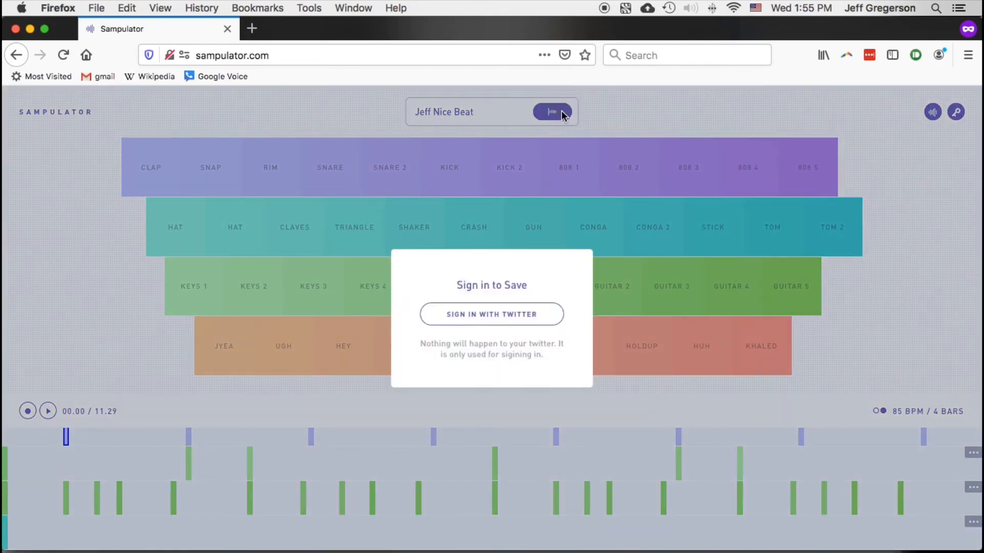
pyautogui.click(472, 314)
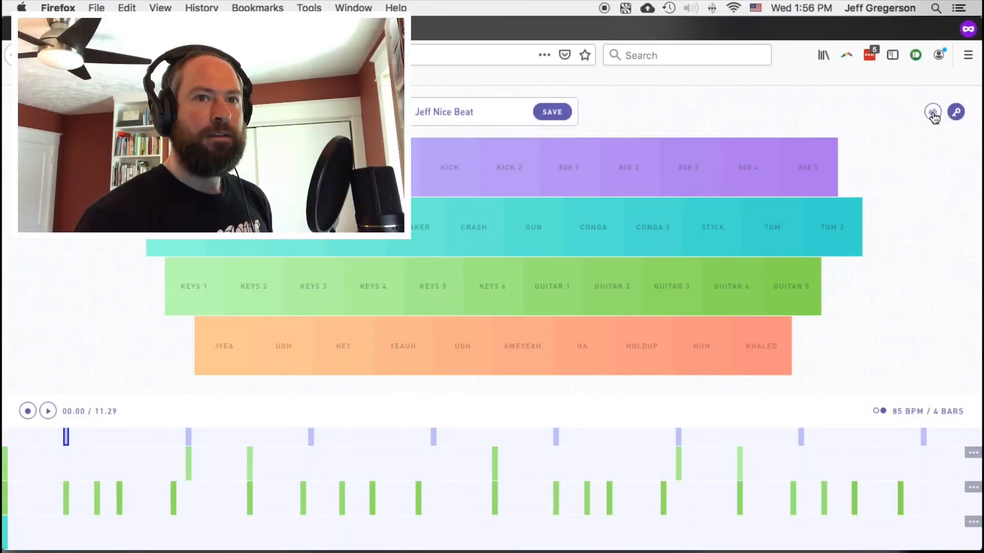
pyautogui.click(933, 111)
pyautogui.click(853, 115)
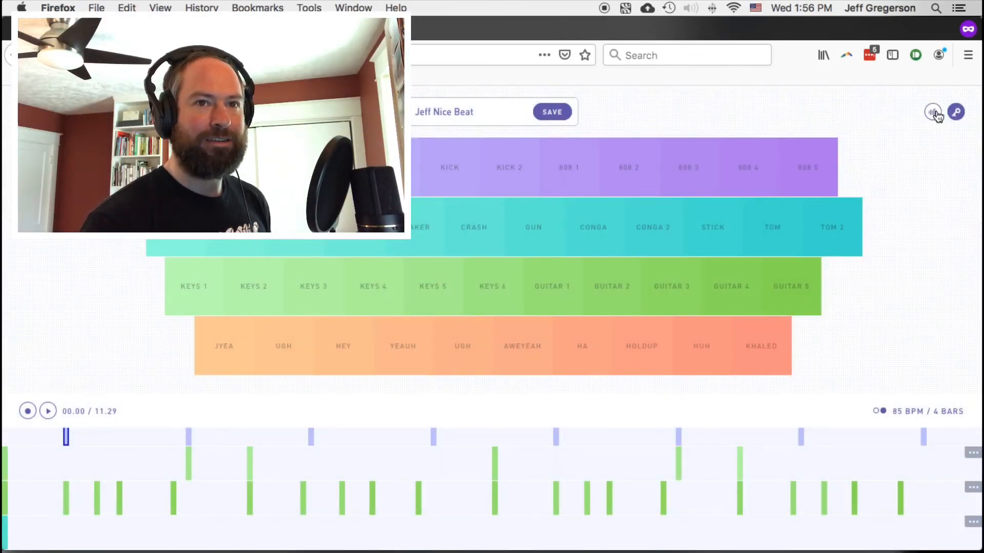
# Choose to sign in with Twitter for saving, and bring forward the browser window with the signed-in Sampulator project
pyautogui.click(961, 109)
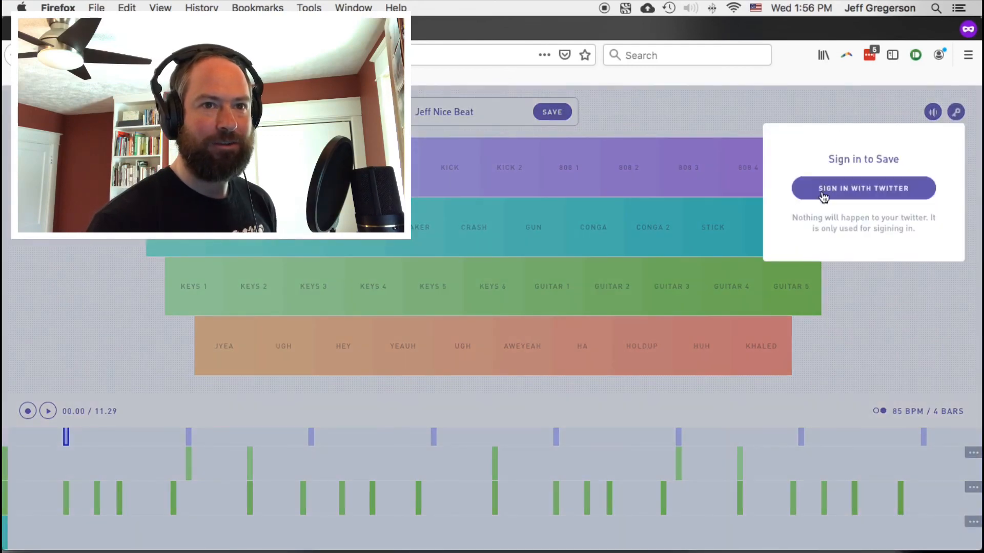
pyautogui.click(863, 188)
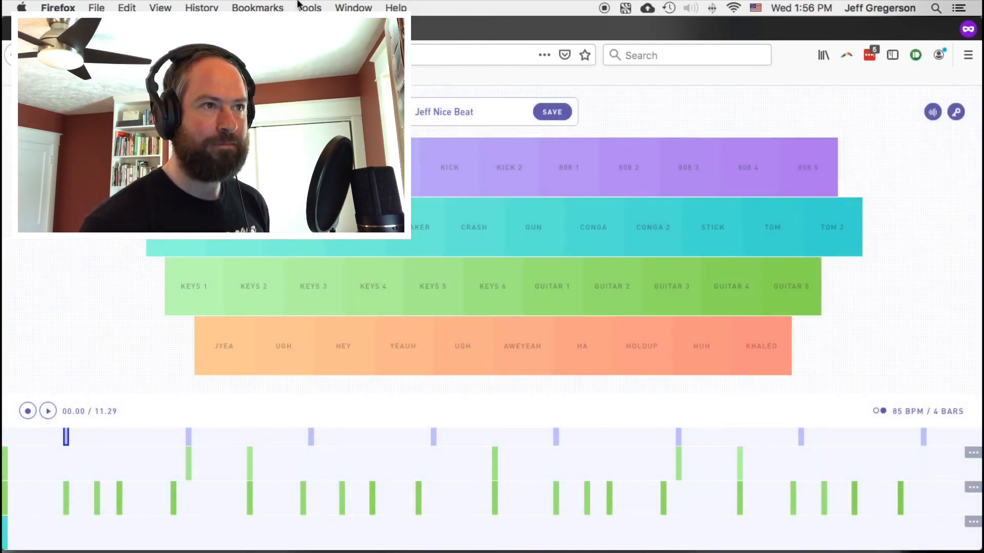
pyautogui.click(353, 7)
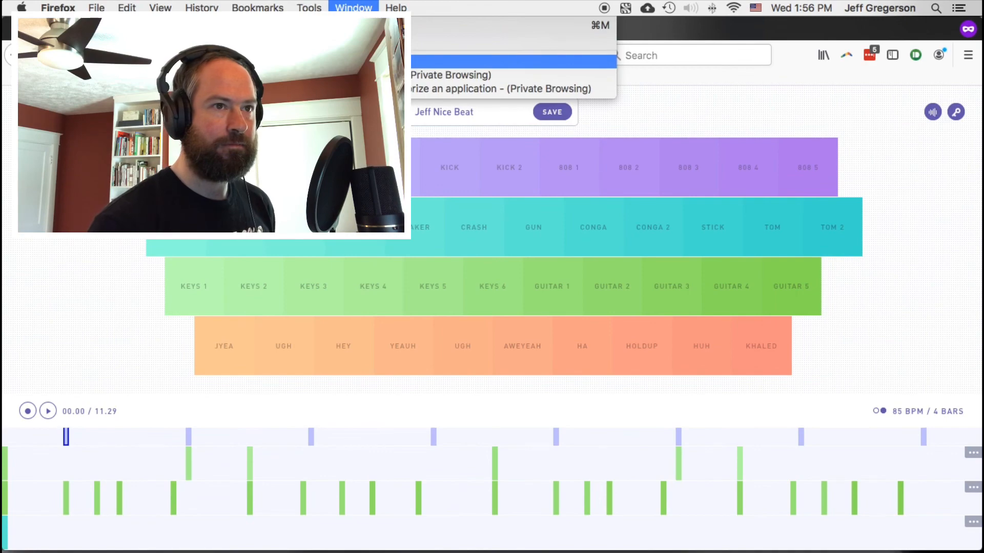
pyautogui.click(436, 61)
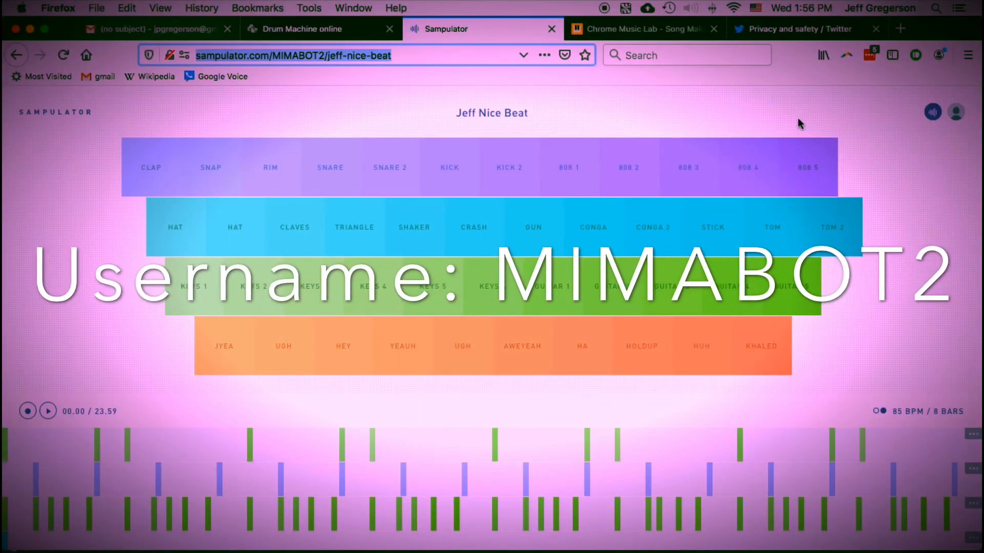
# Look at the signed-in account's saved projects, close the list and display it again
pyautogui.click(954, 113)
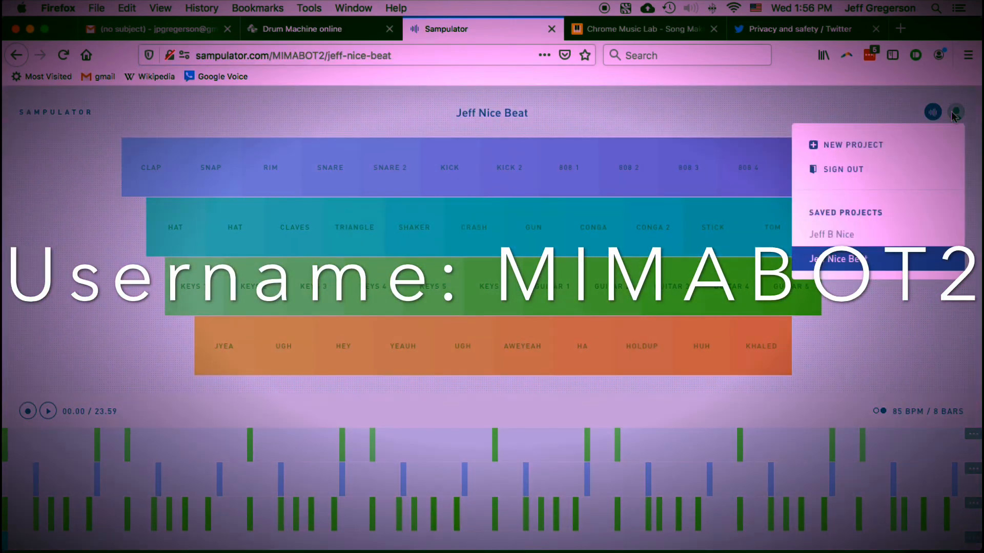
pyautogui.click(758, 109)
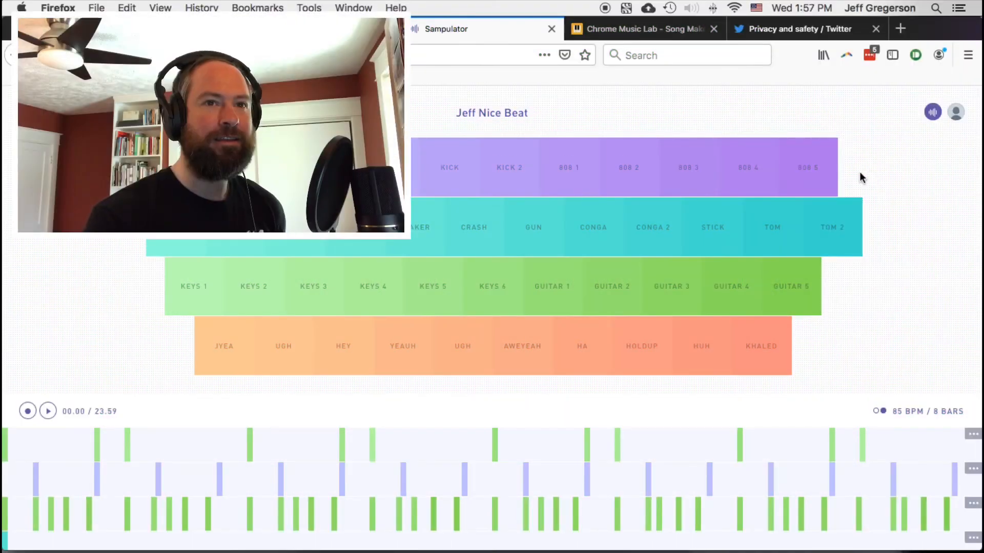
pyautogui.moveTo(724, 110)
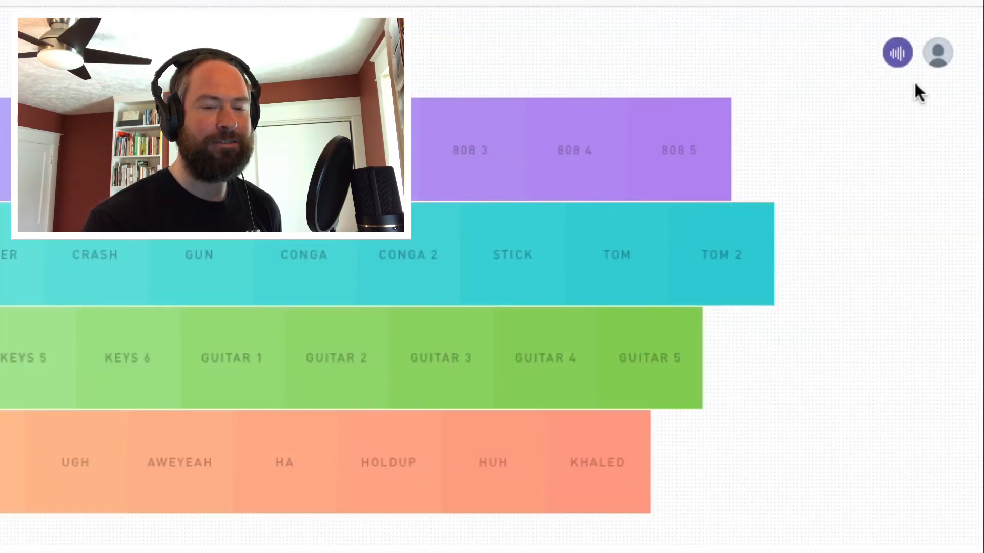
pyautogui.click(933, 56)
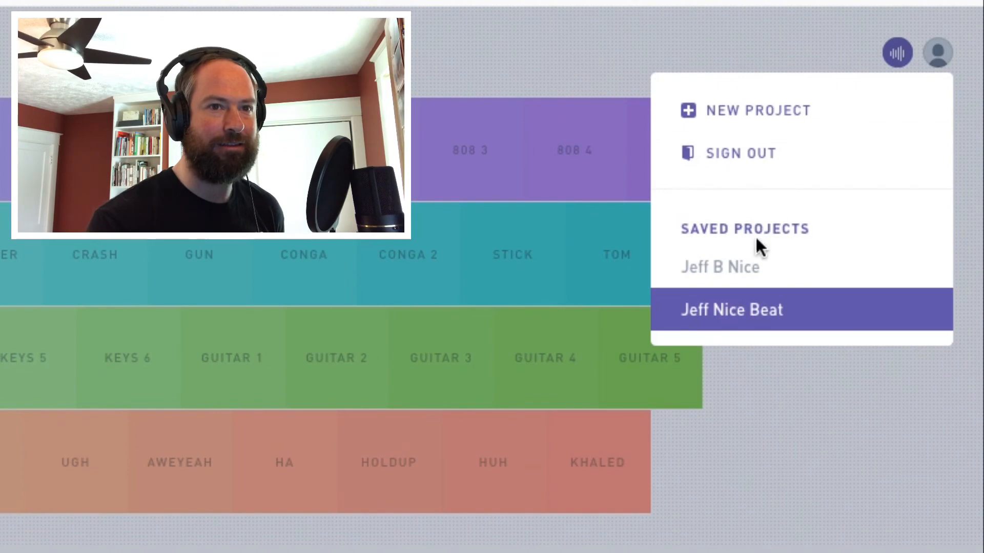